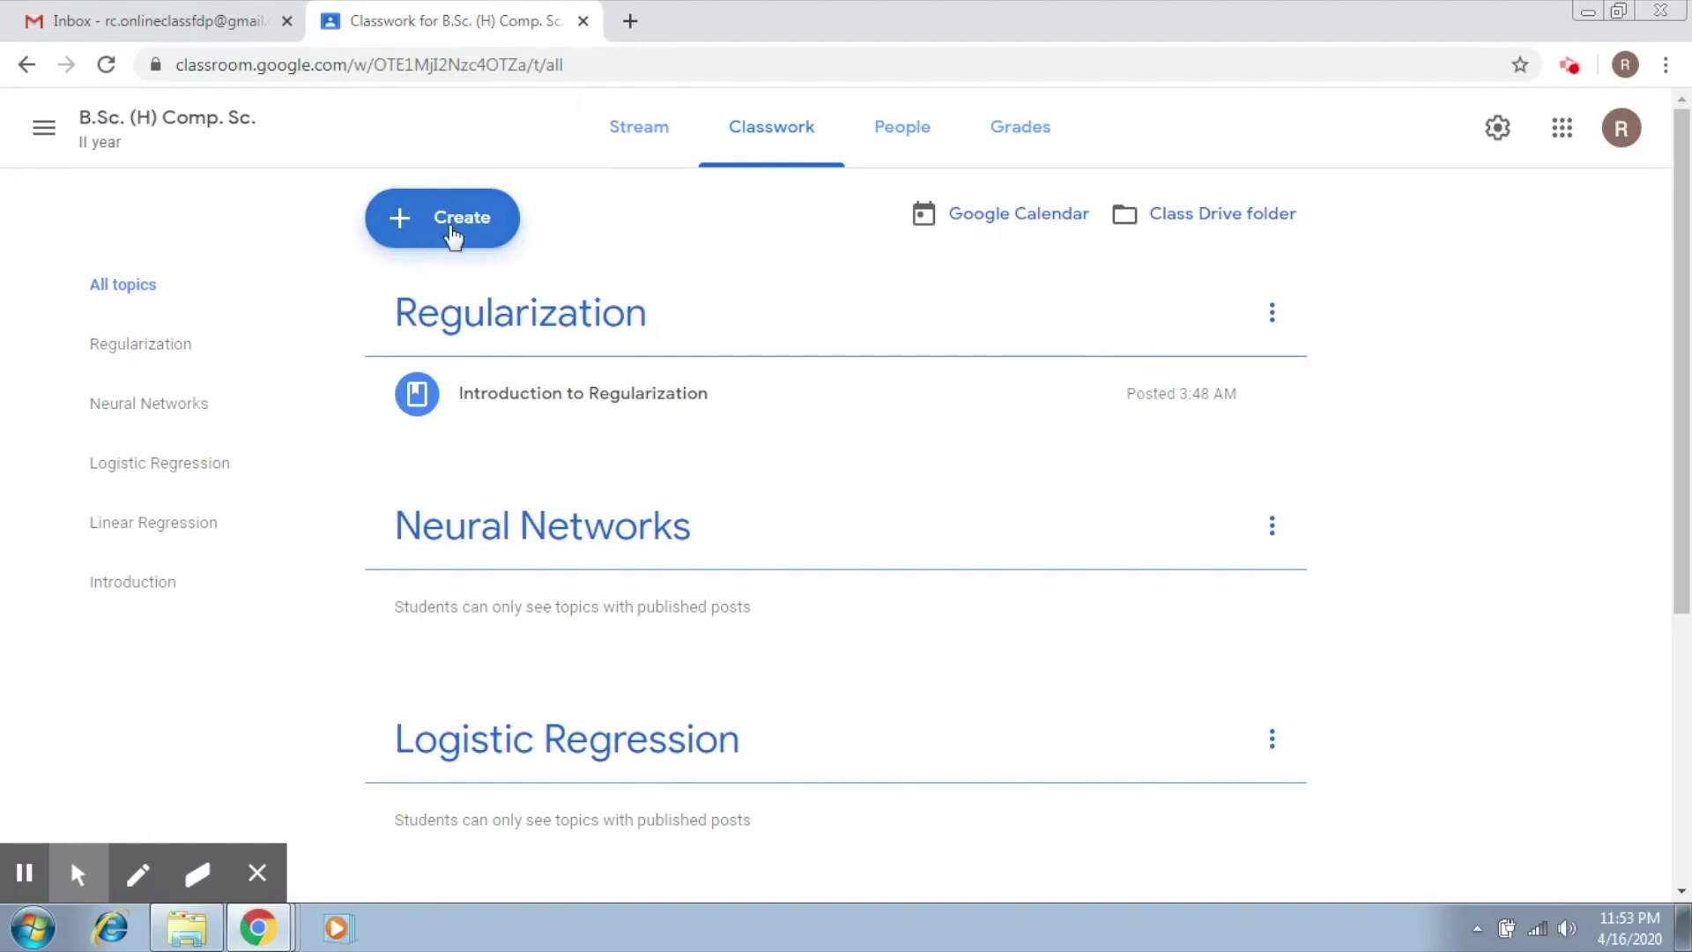
Step: Open the Create menu on the B.Sc. (H) Comp. Sc. class's Classwork page
left_click(404, 220)
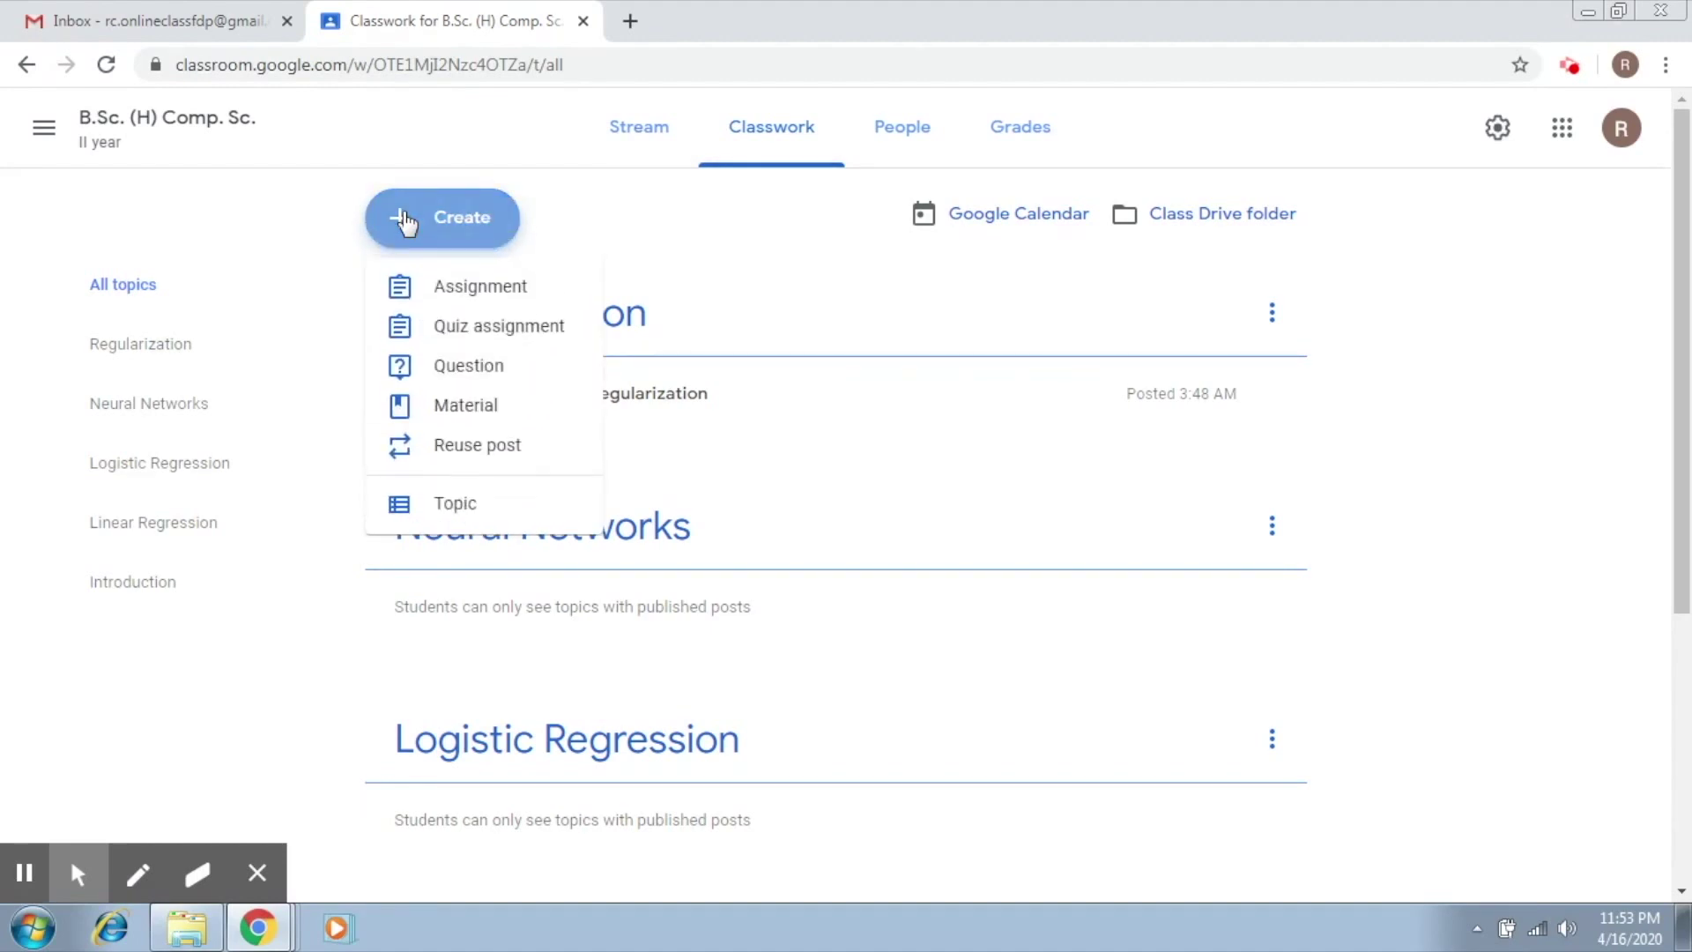
Step: Choose Assignment to get a blank form for all students worth 100 points
left_click(436, 294)
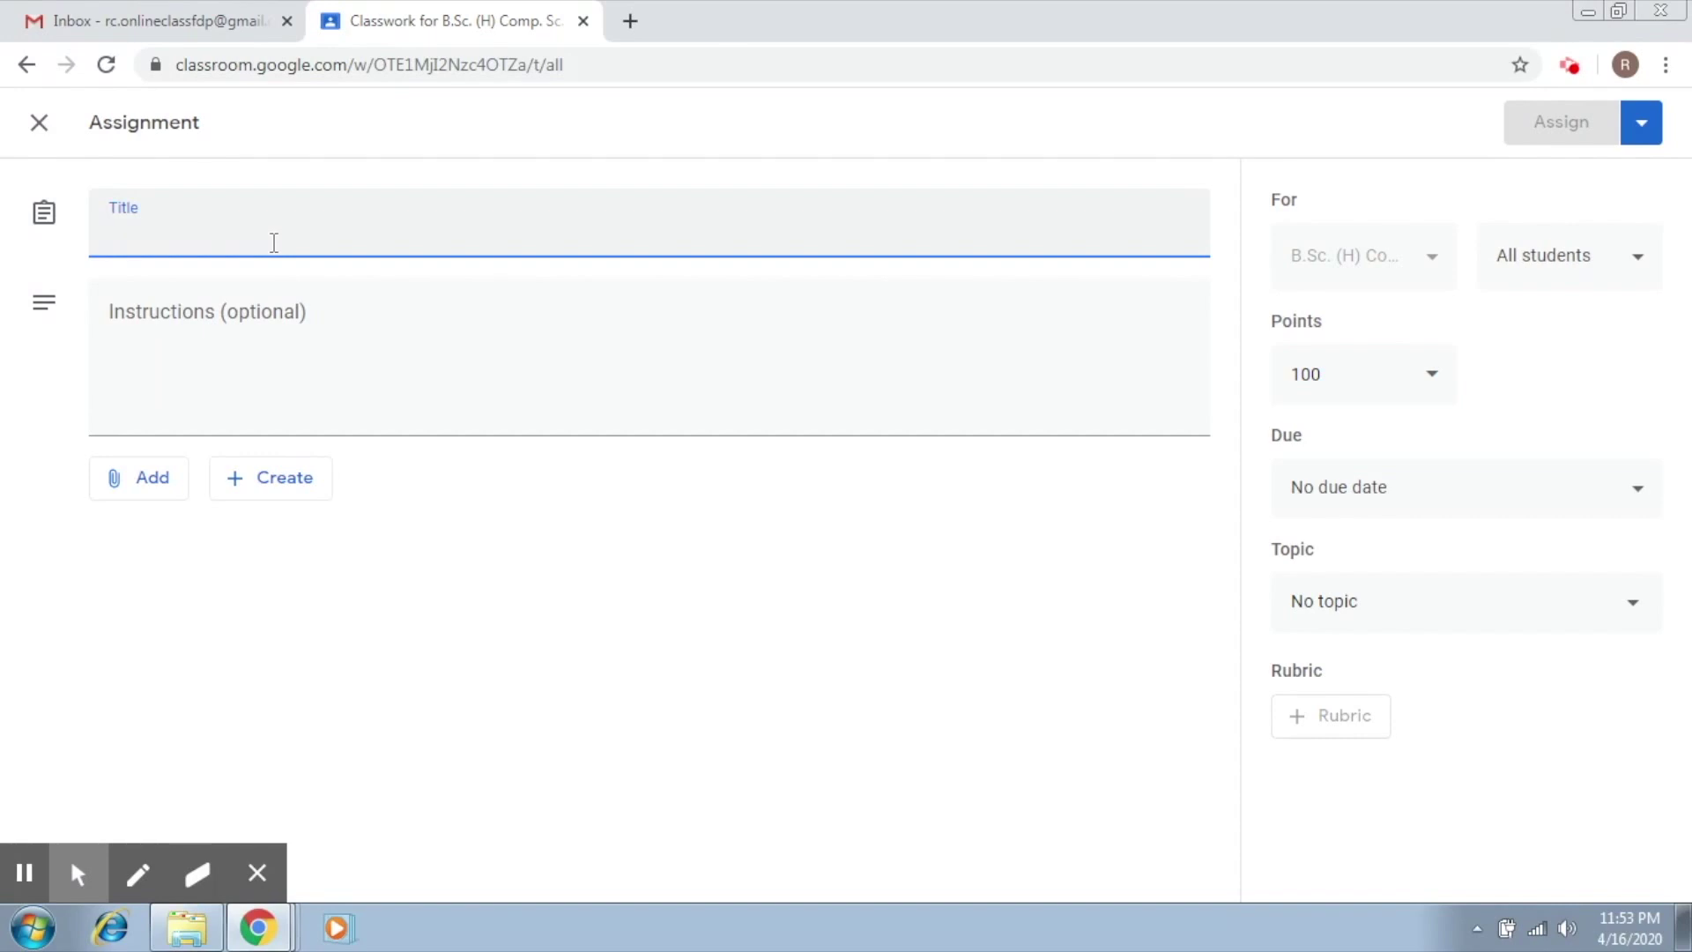
Step: Review the six Machine Learning questions in A1 in Word, then return to Classroom
left_click(189, 929)
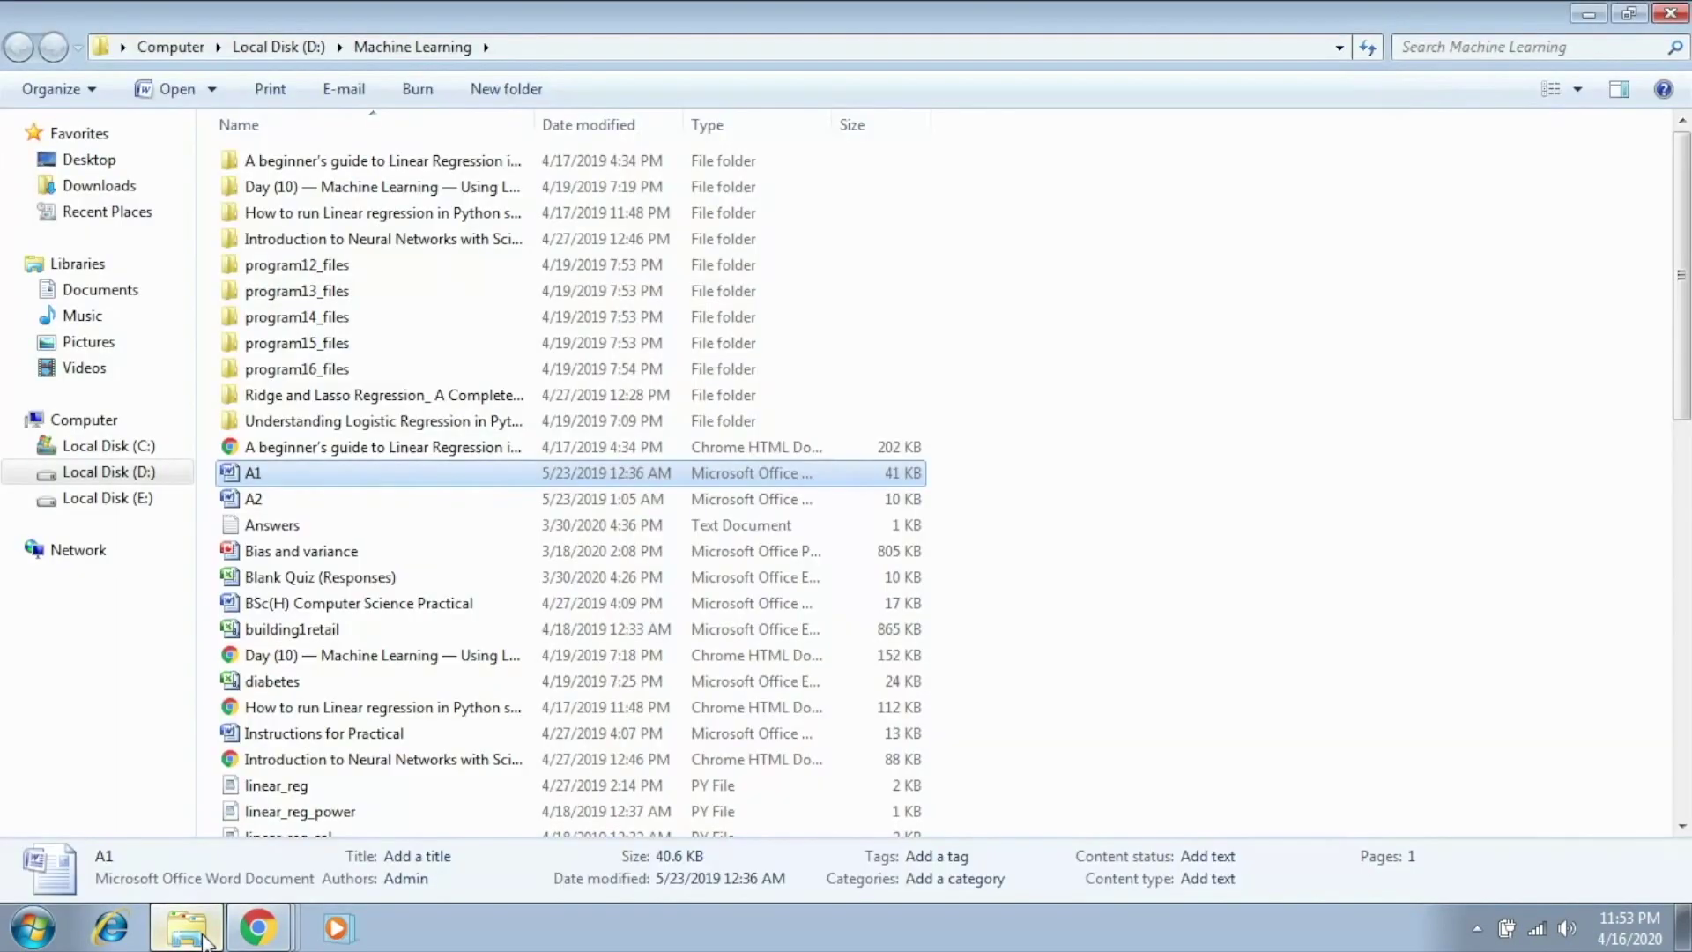
double_click(436, 473)
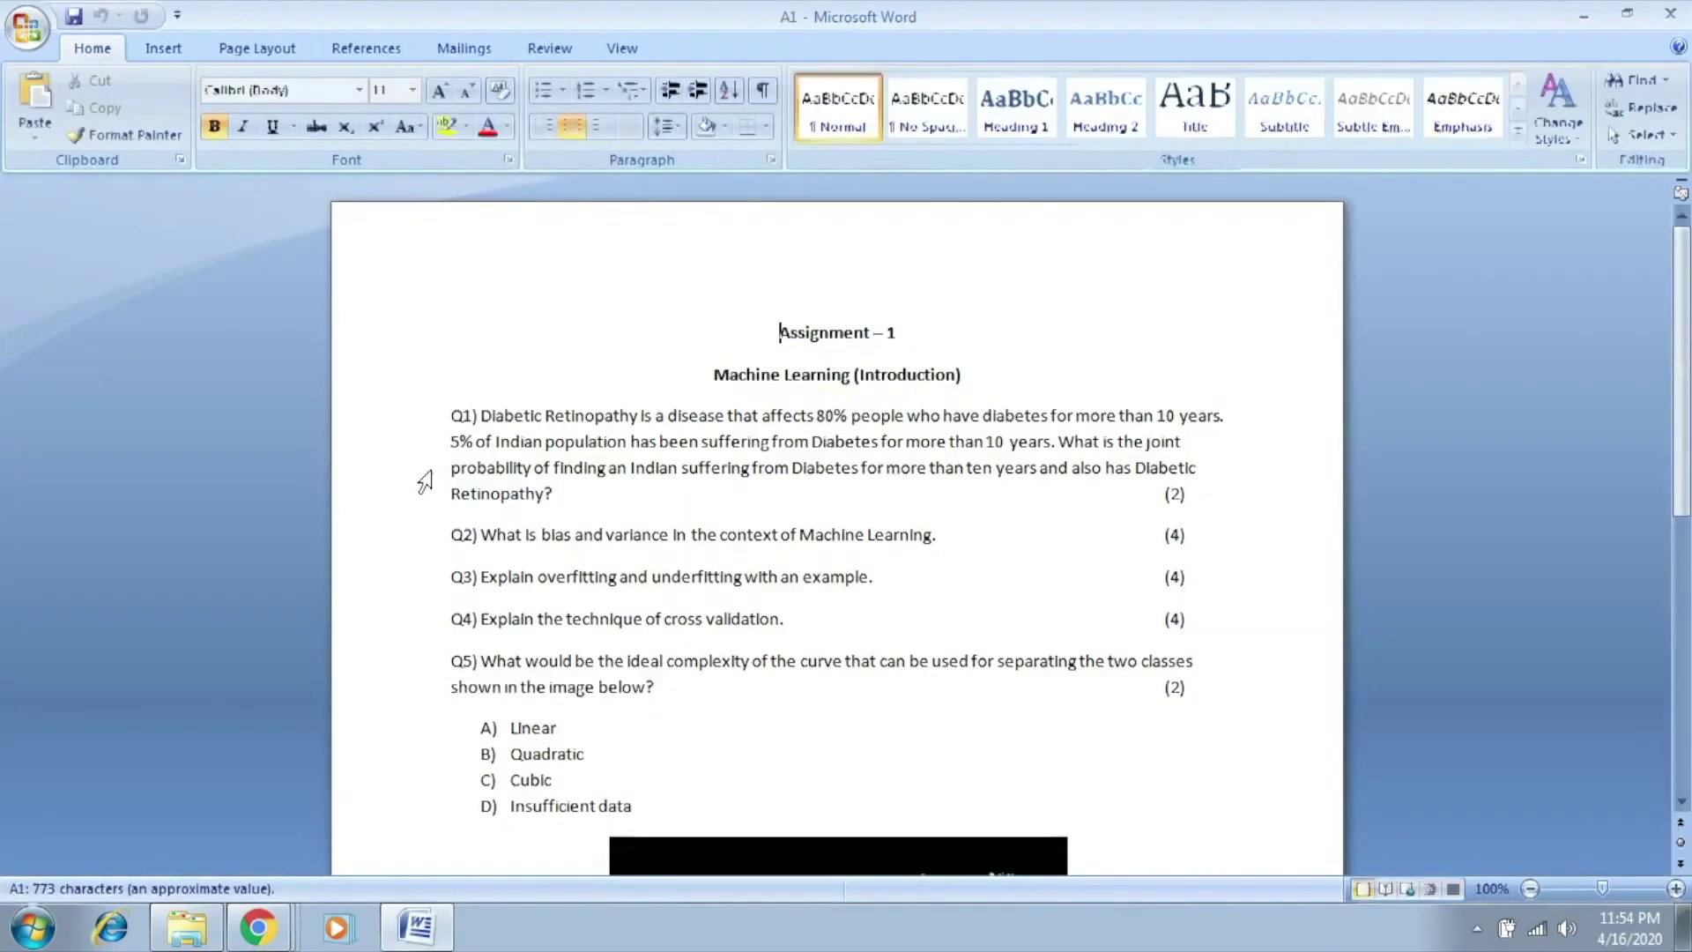
scroll(684, 555, "down", 5)
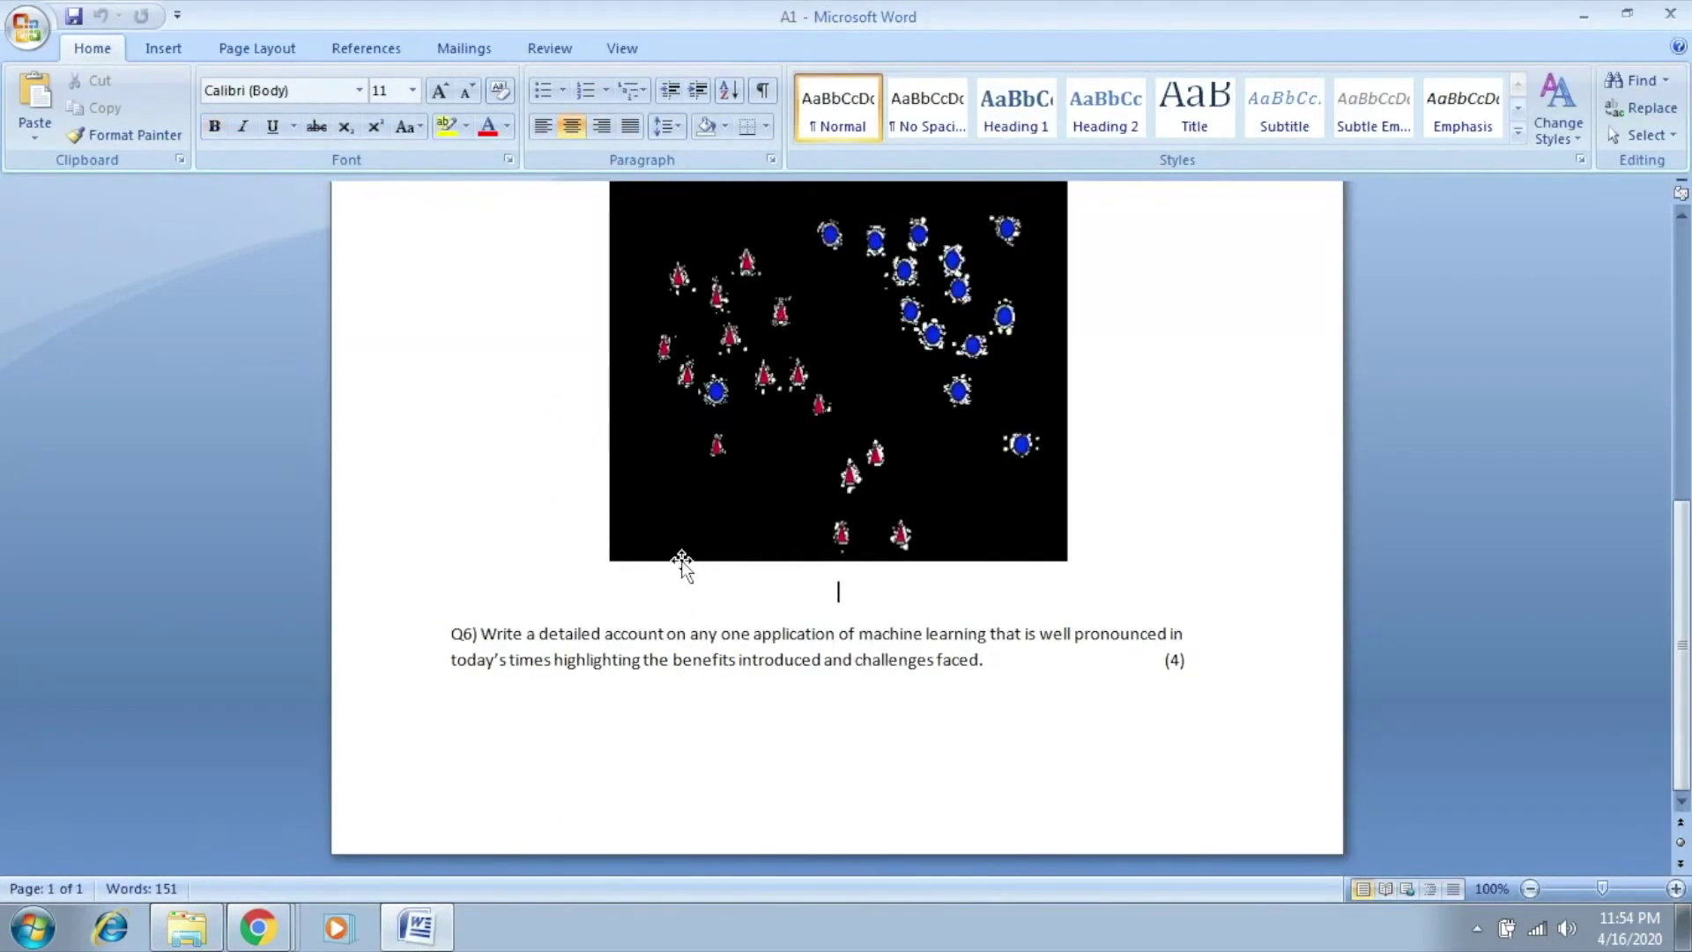
scroll(683, 564, "up", 5)
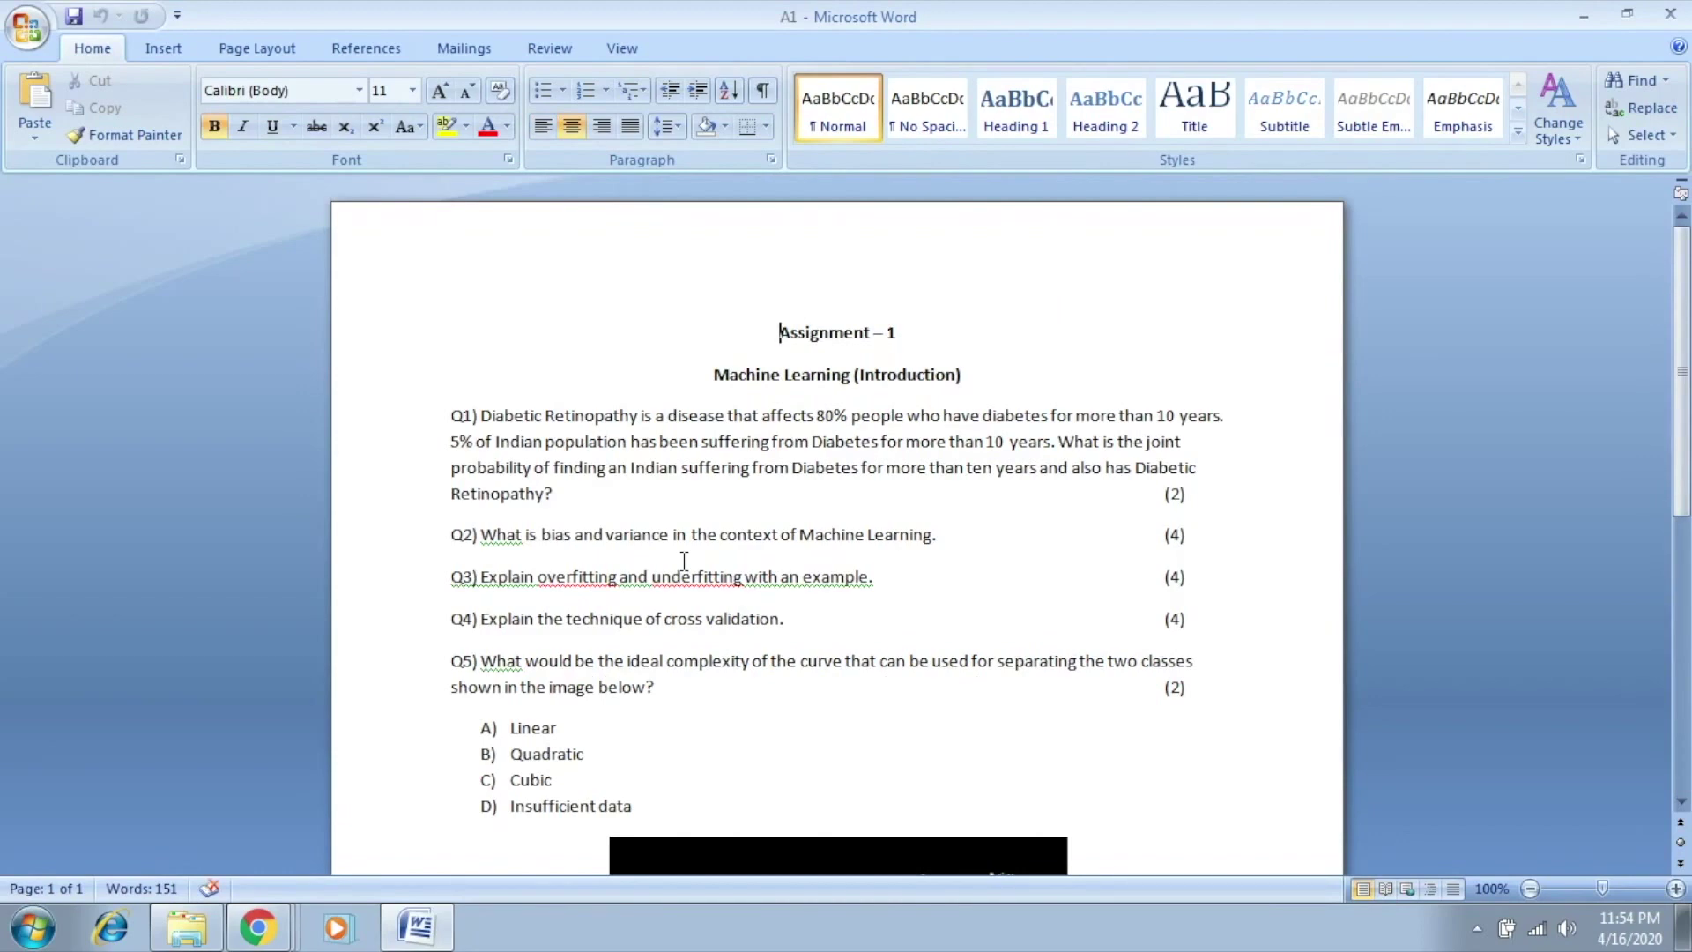
left_click(1580, 12)
key("alt+Tab")
key("alt+Tab")
key("Tab")
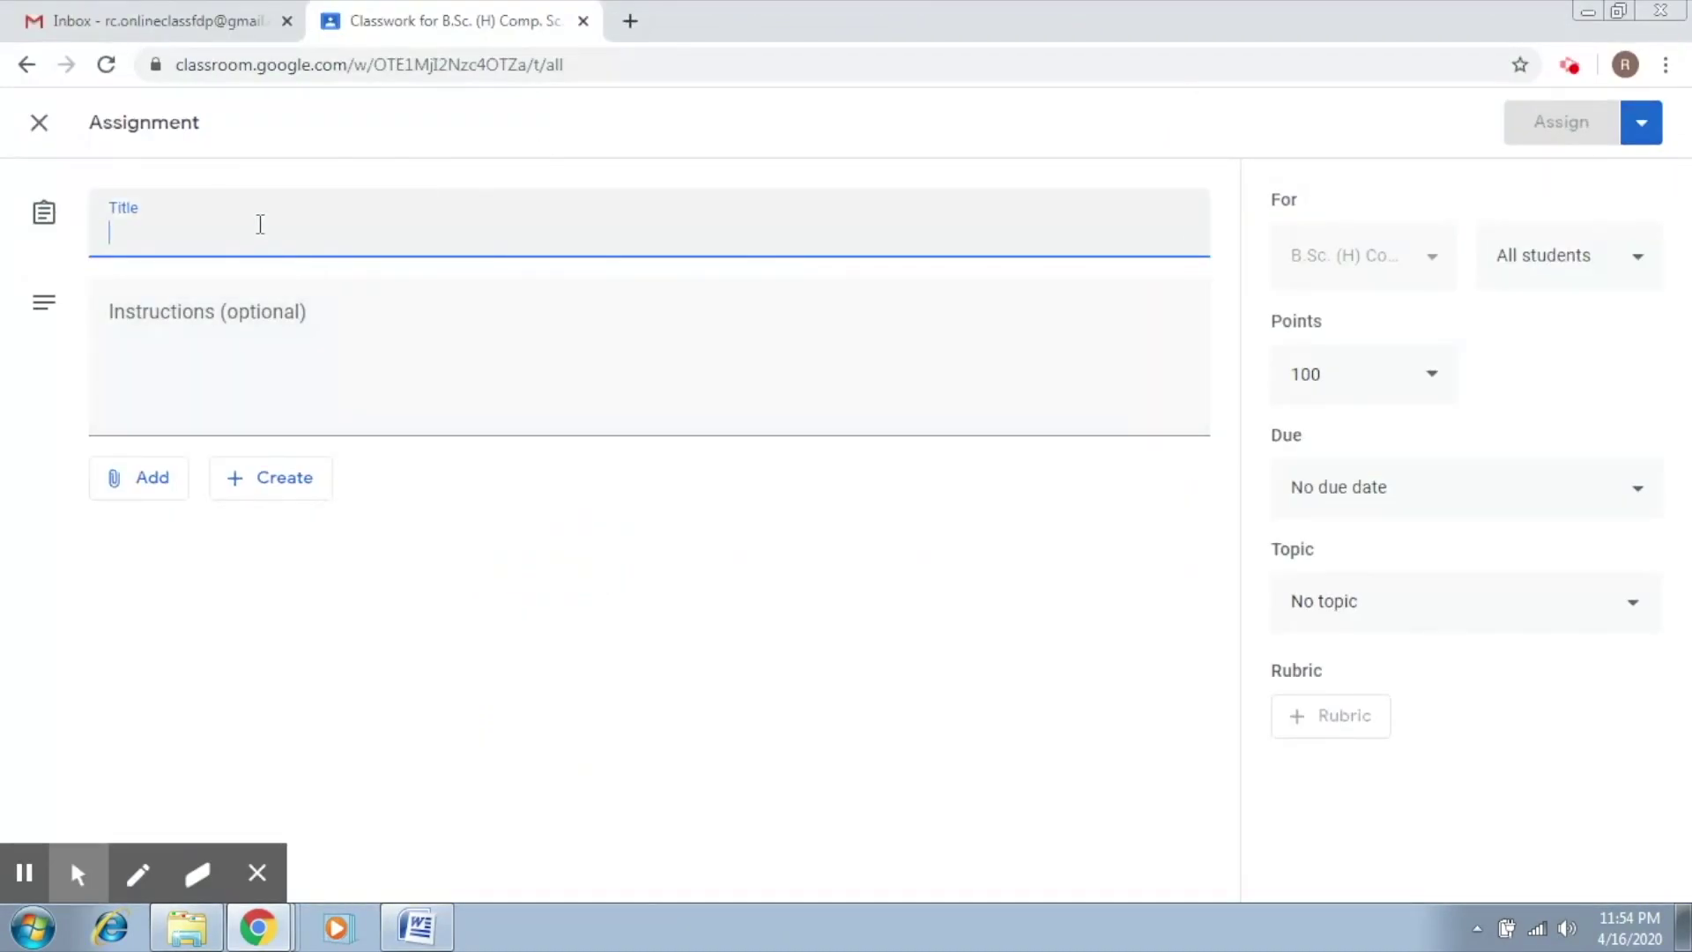
type("A")
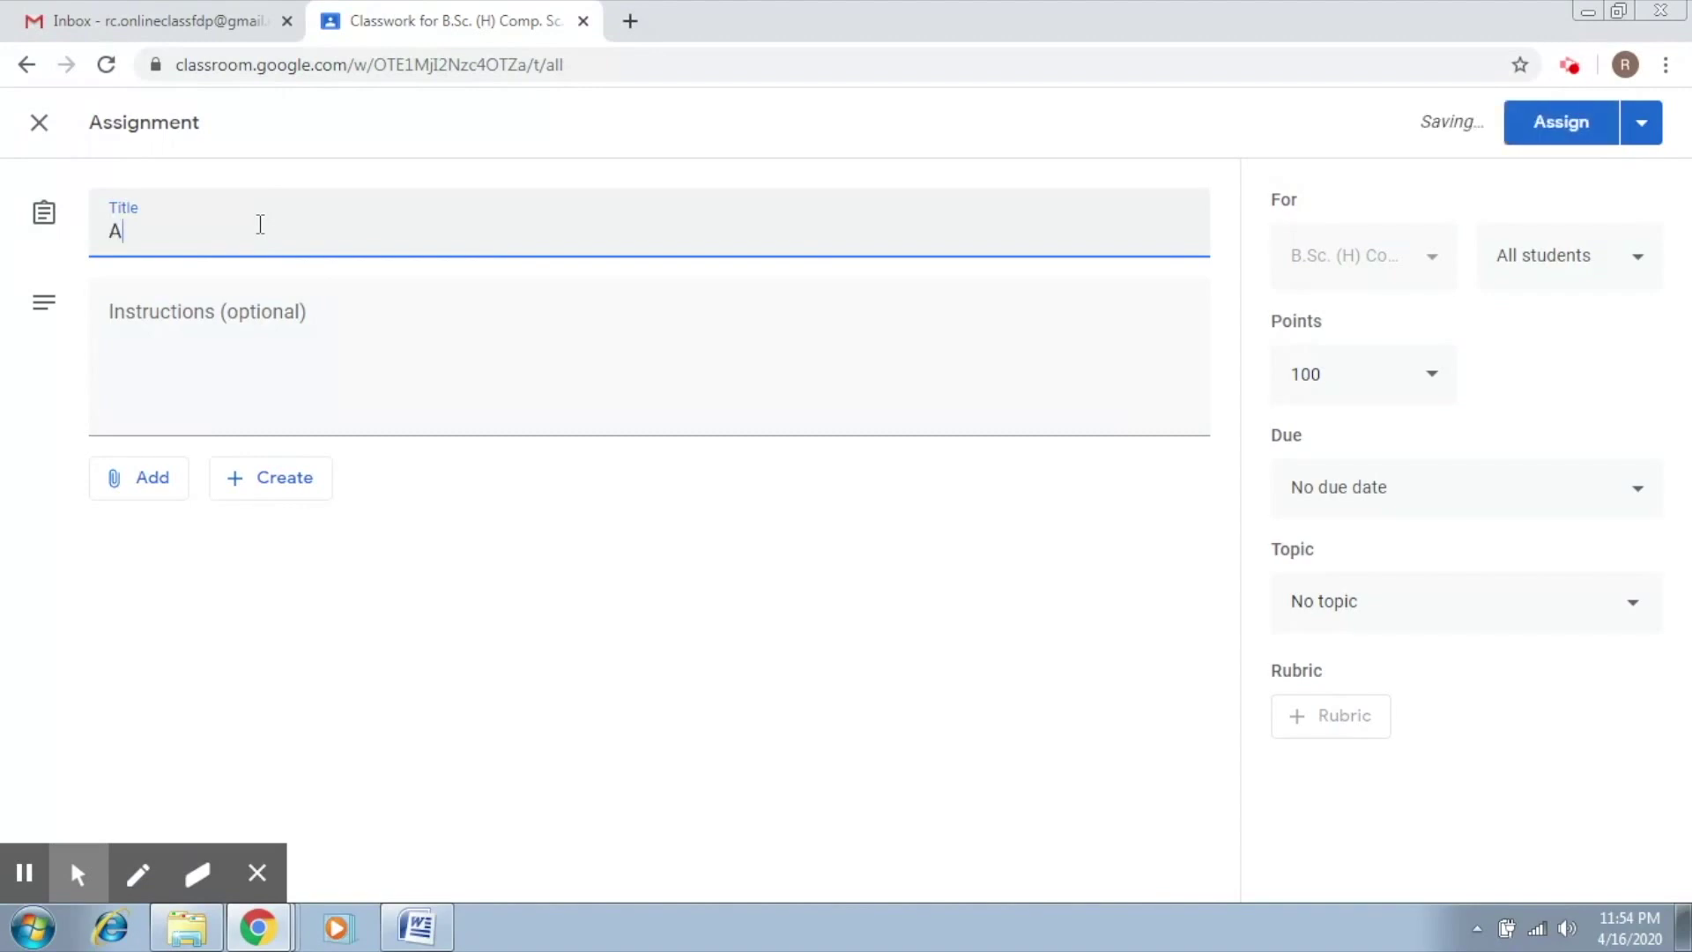
type("ssignm")
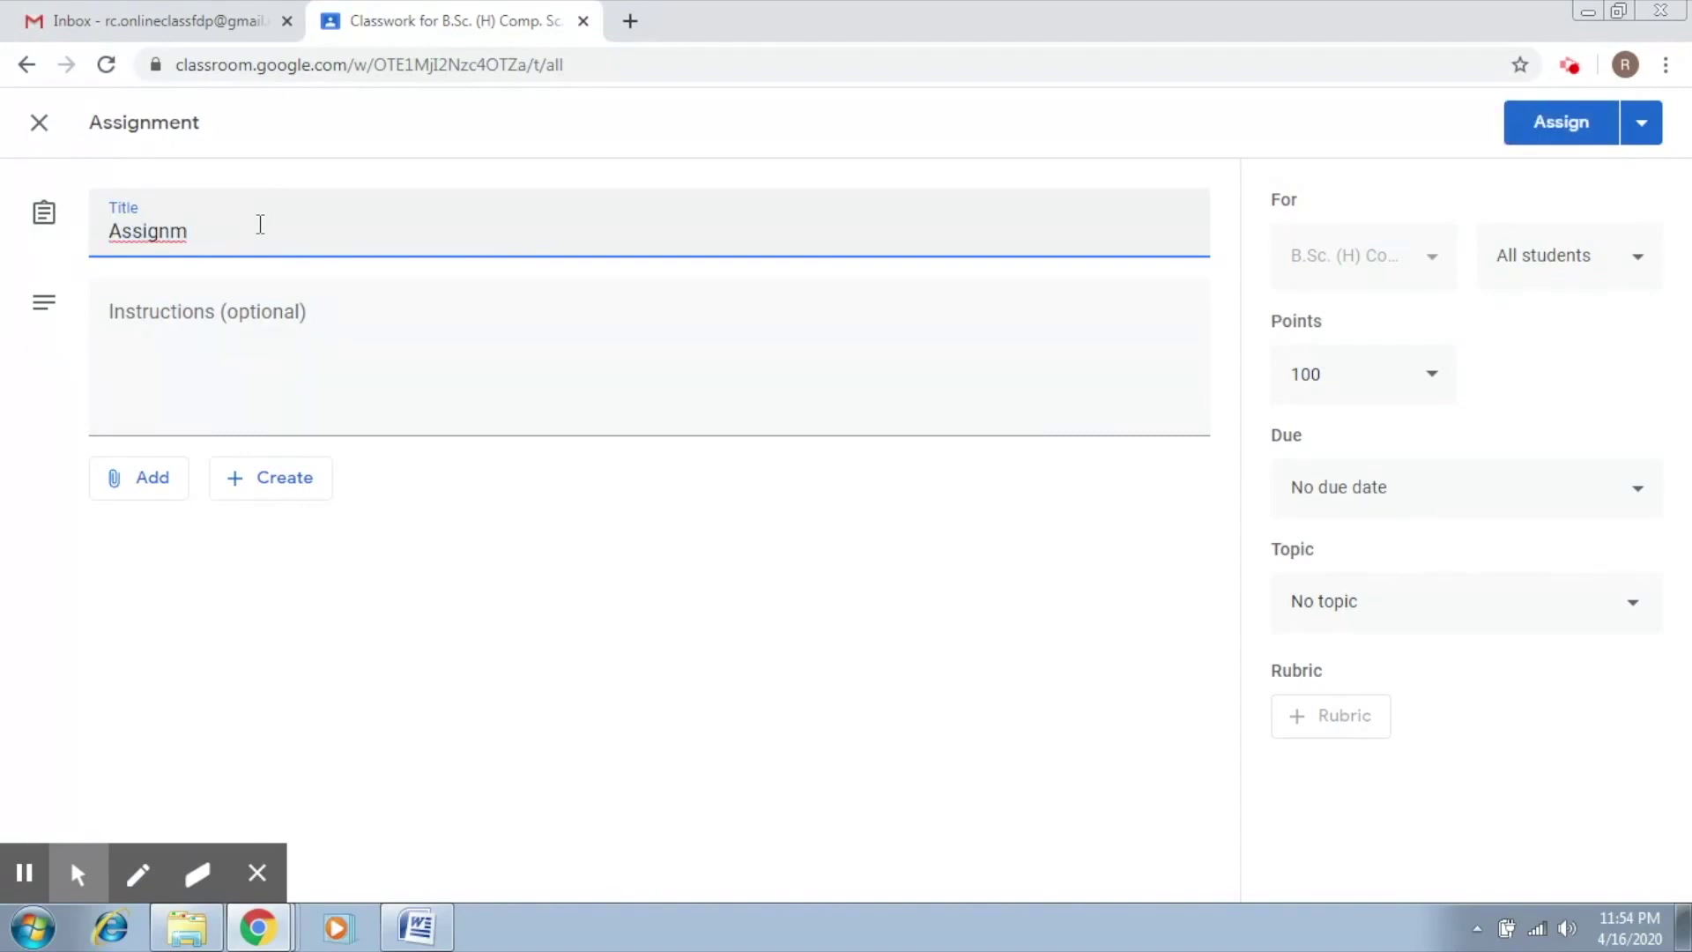
type("ent - 1")
Step: Title the assignment 'Assignment - 1' and list the Add attachment options
left_click(159, 323)
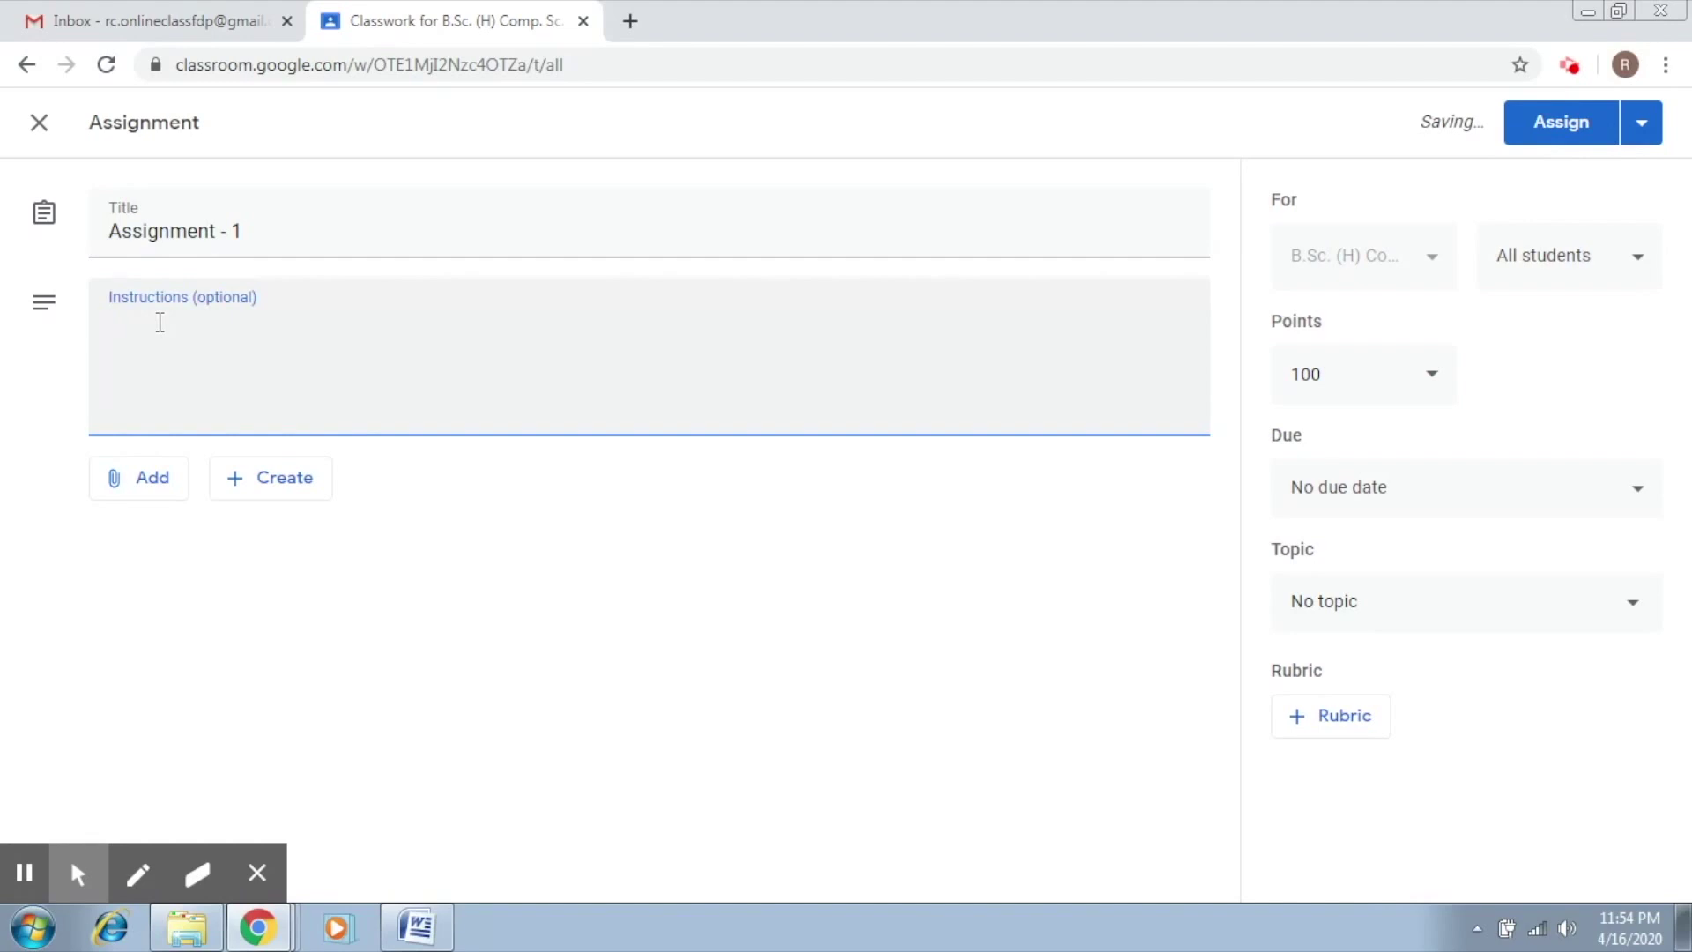
left_click(155, 483)
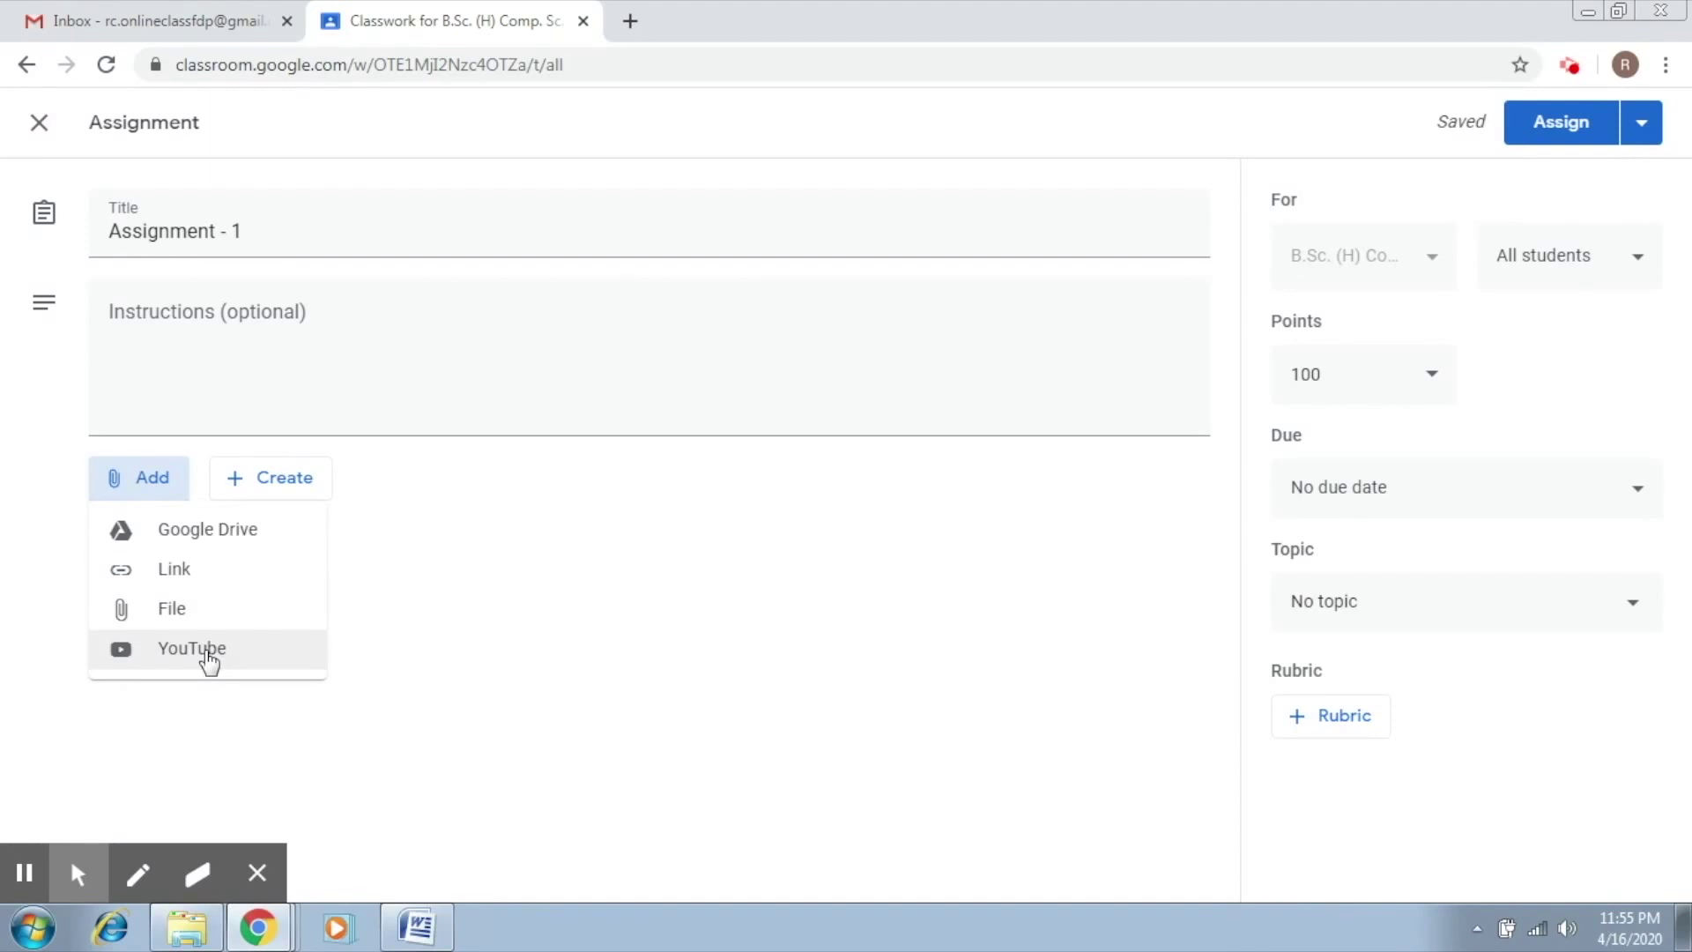
Step: Upload A1.docx from the Machine Learning folder as a student-viewable attachment
left_click(205, 616)
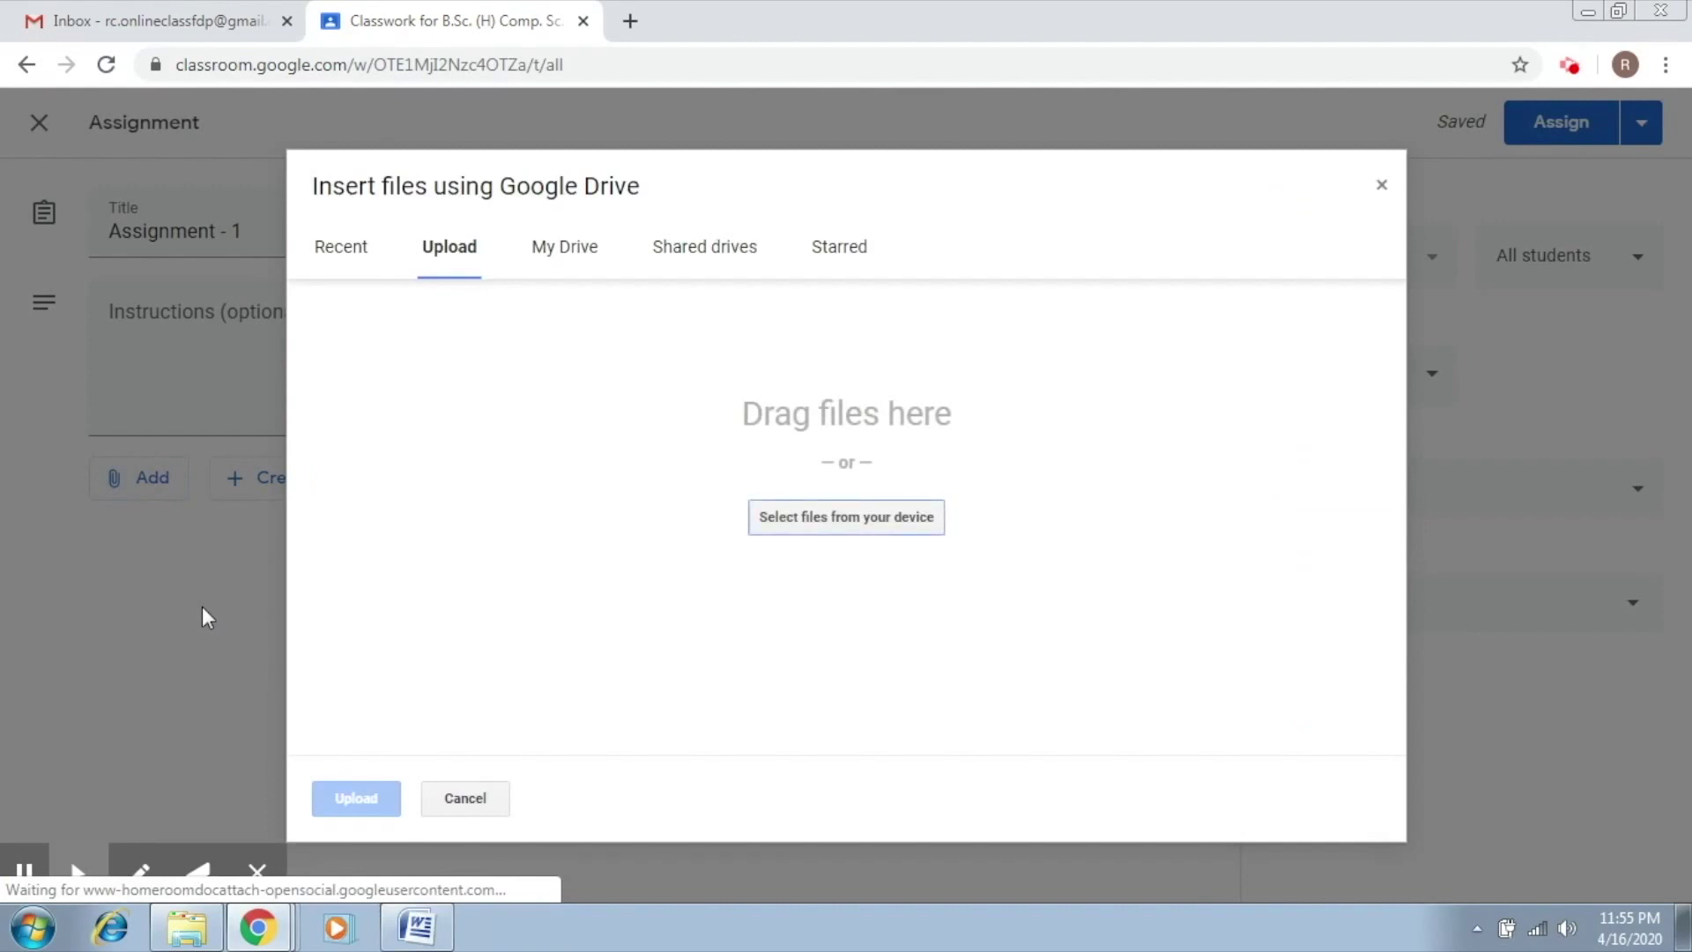
left_click(794, 516)
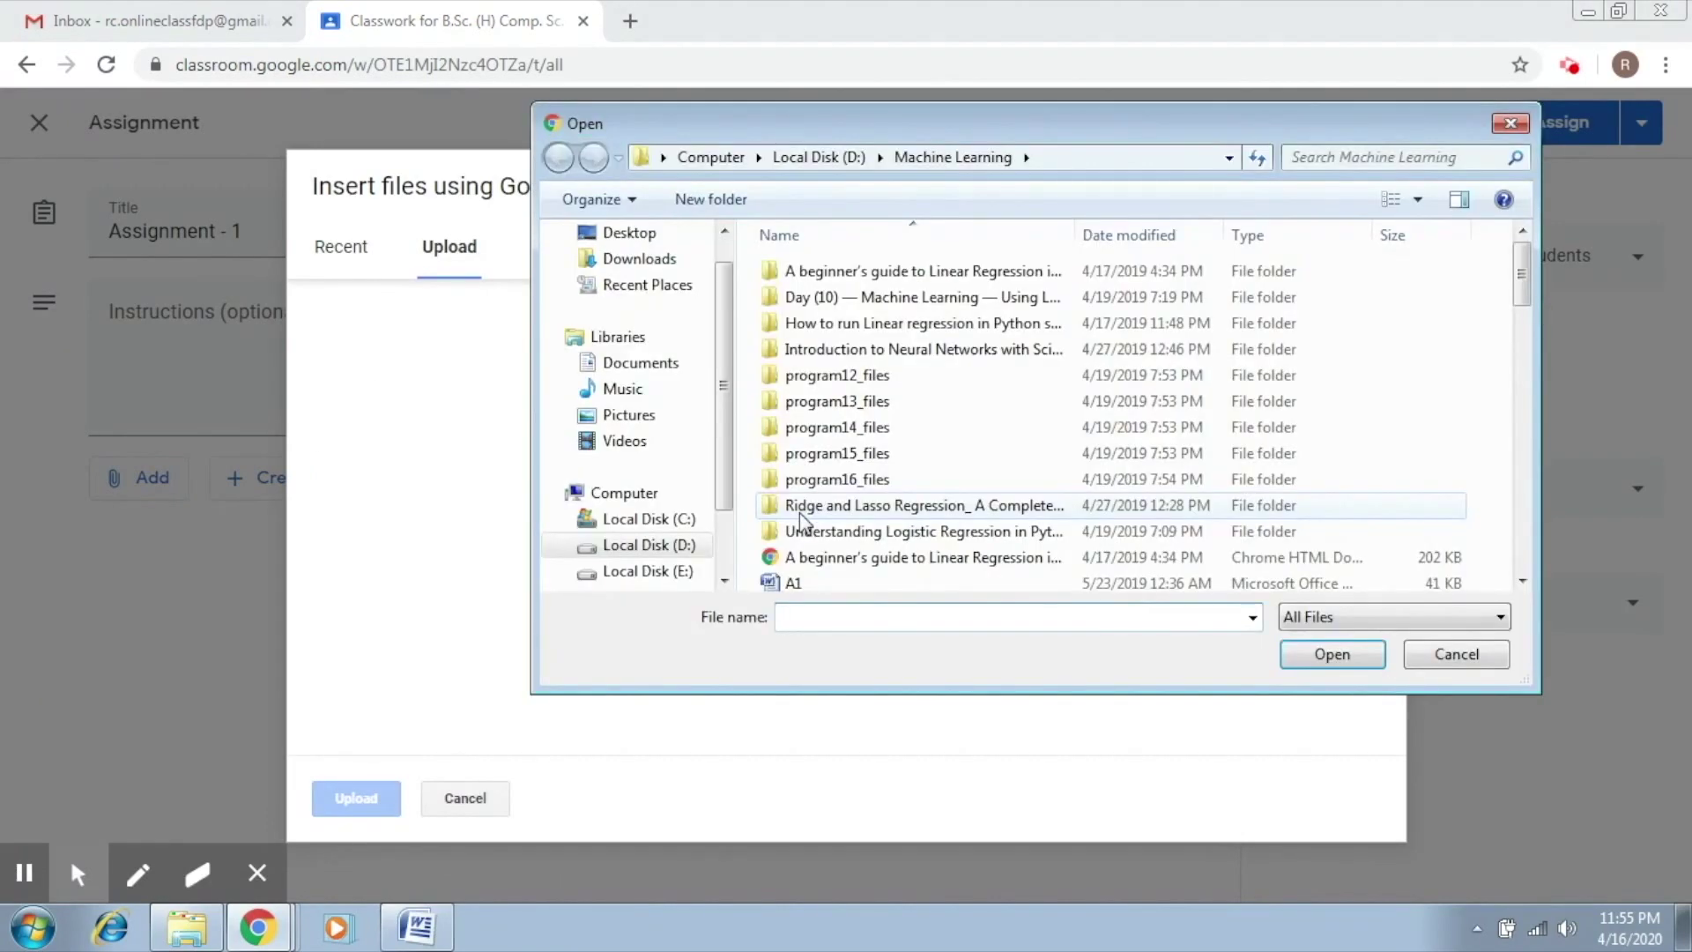
left_click(824, 554)
key("Down")
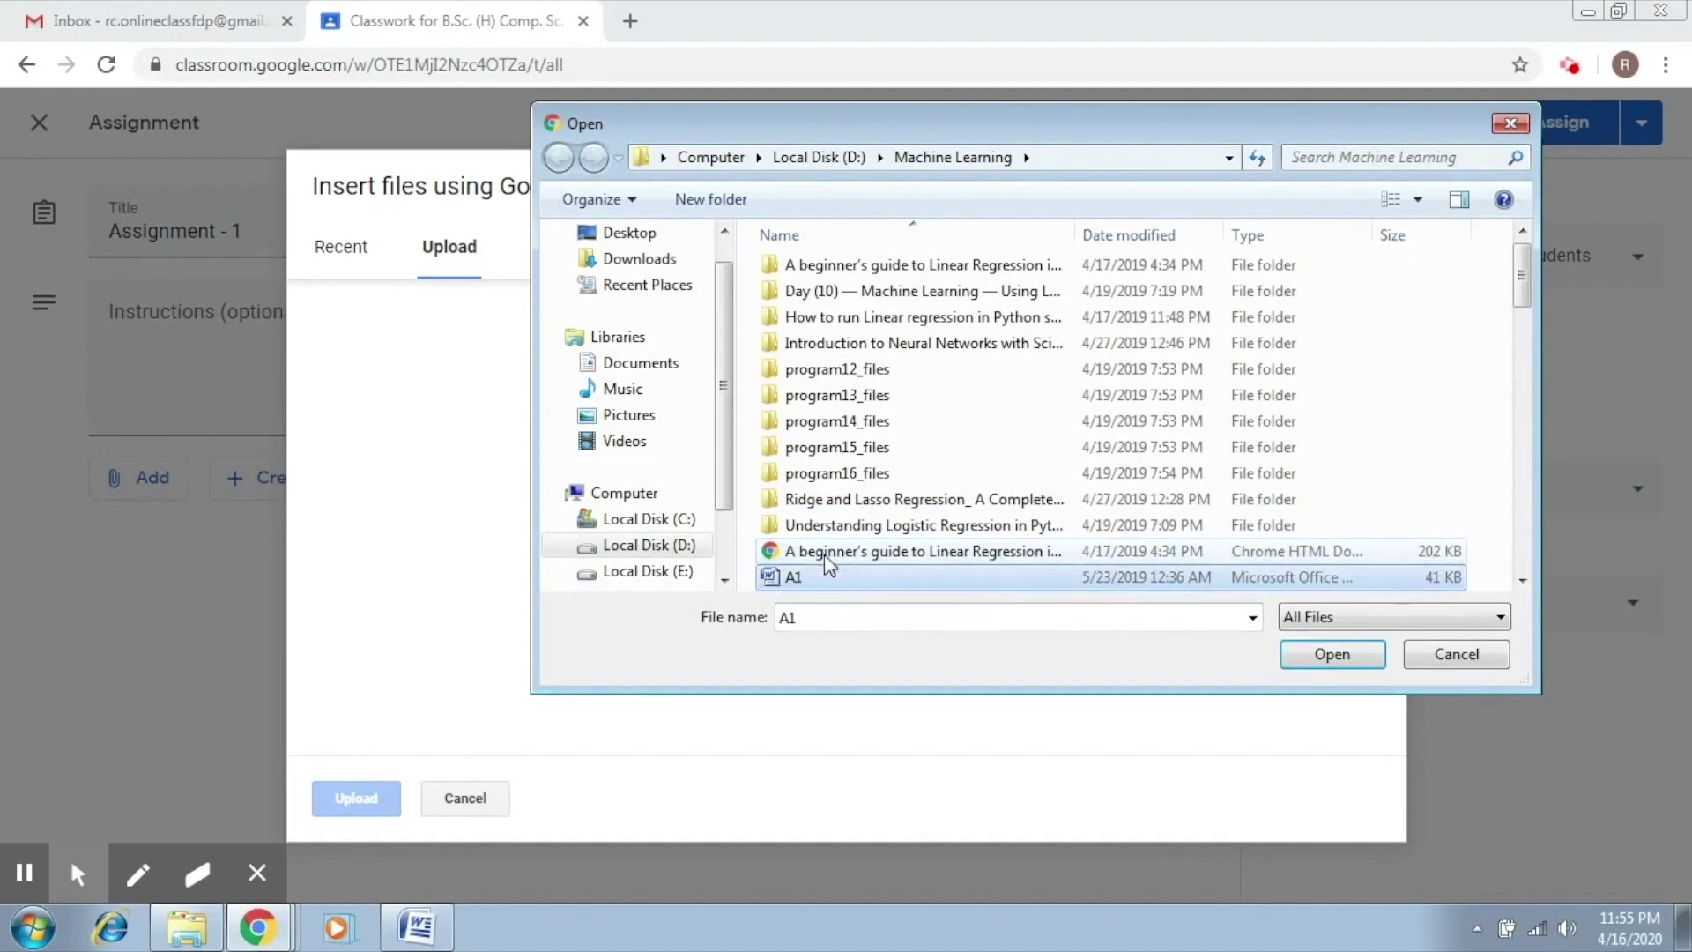
left_click(1331, 653)
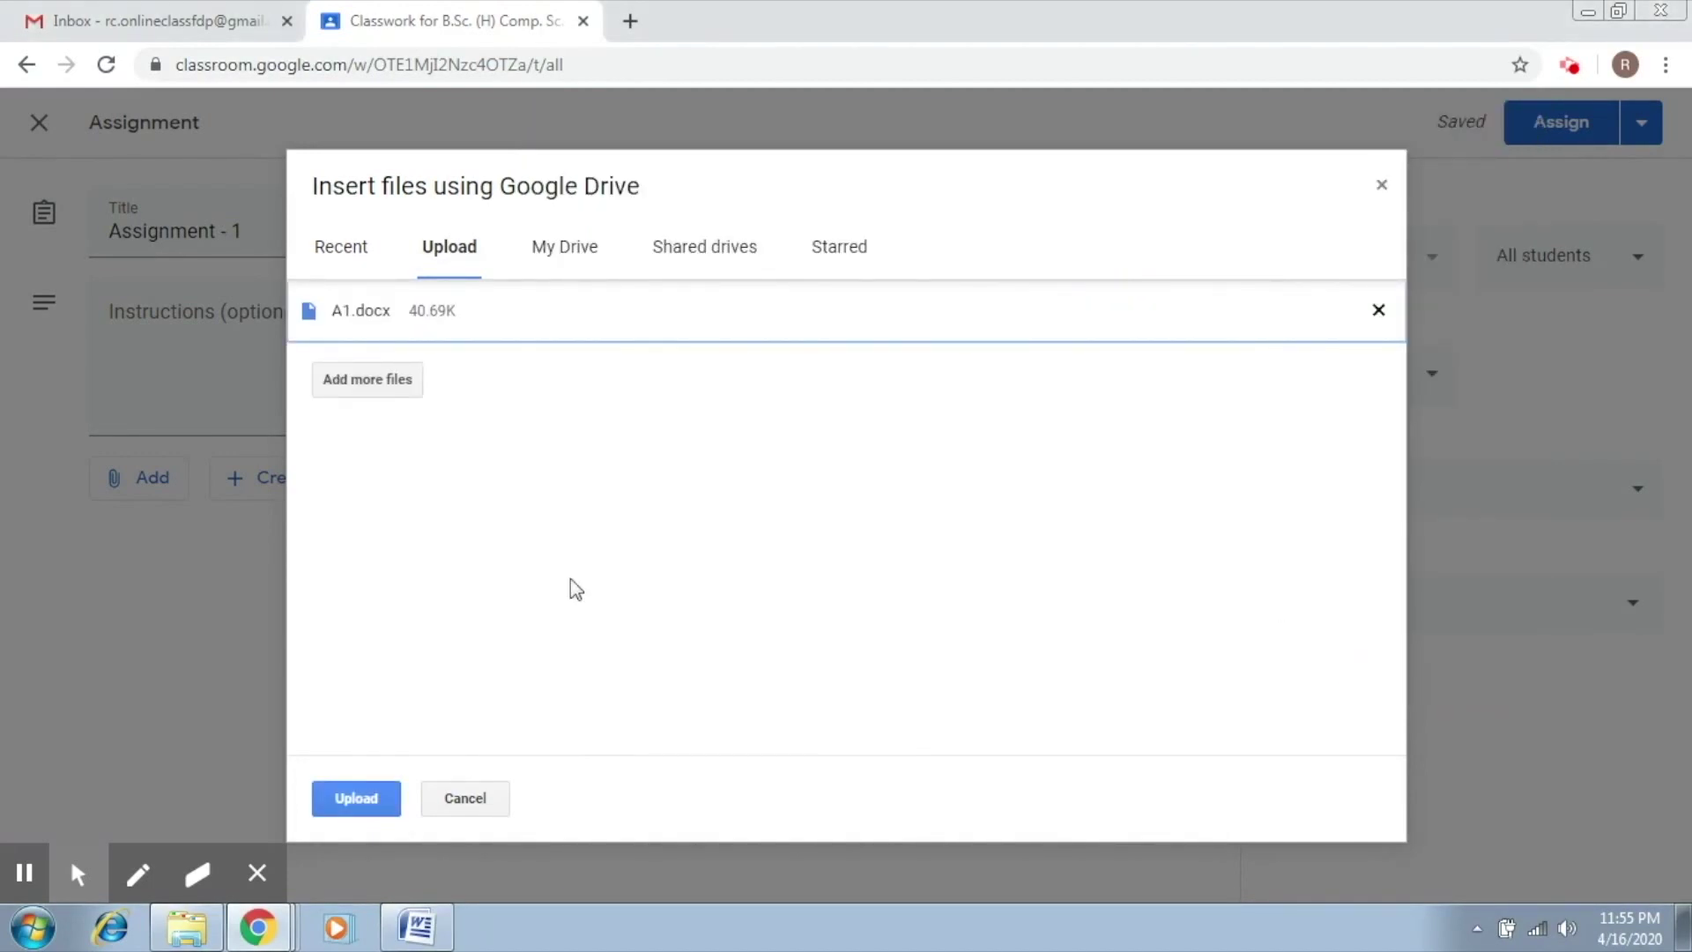
left_click(371, 799)
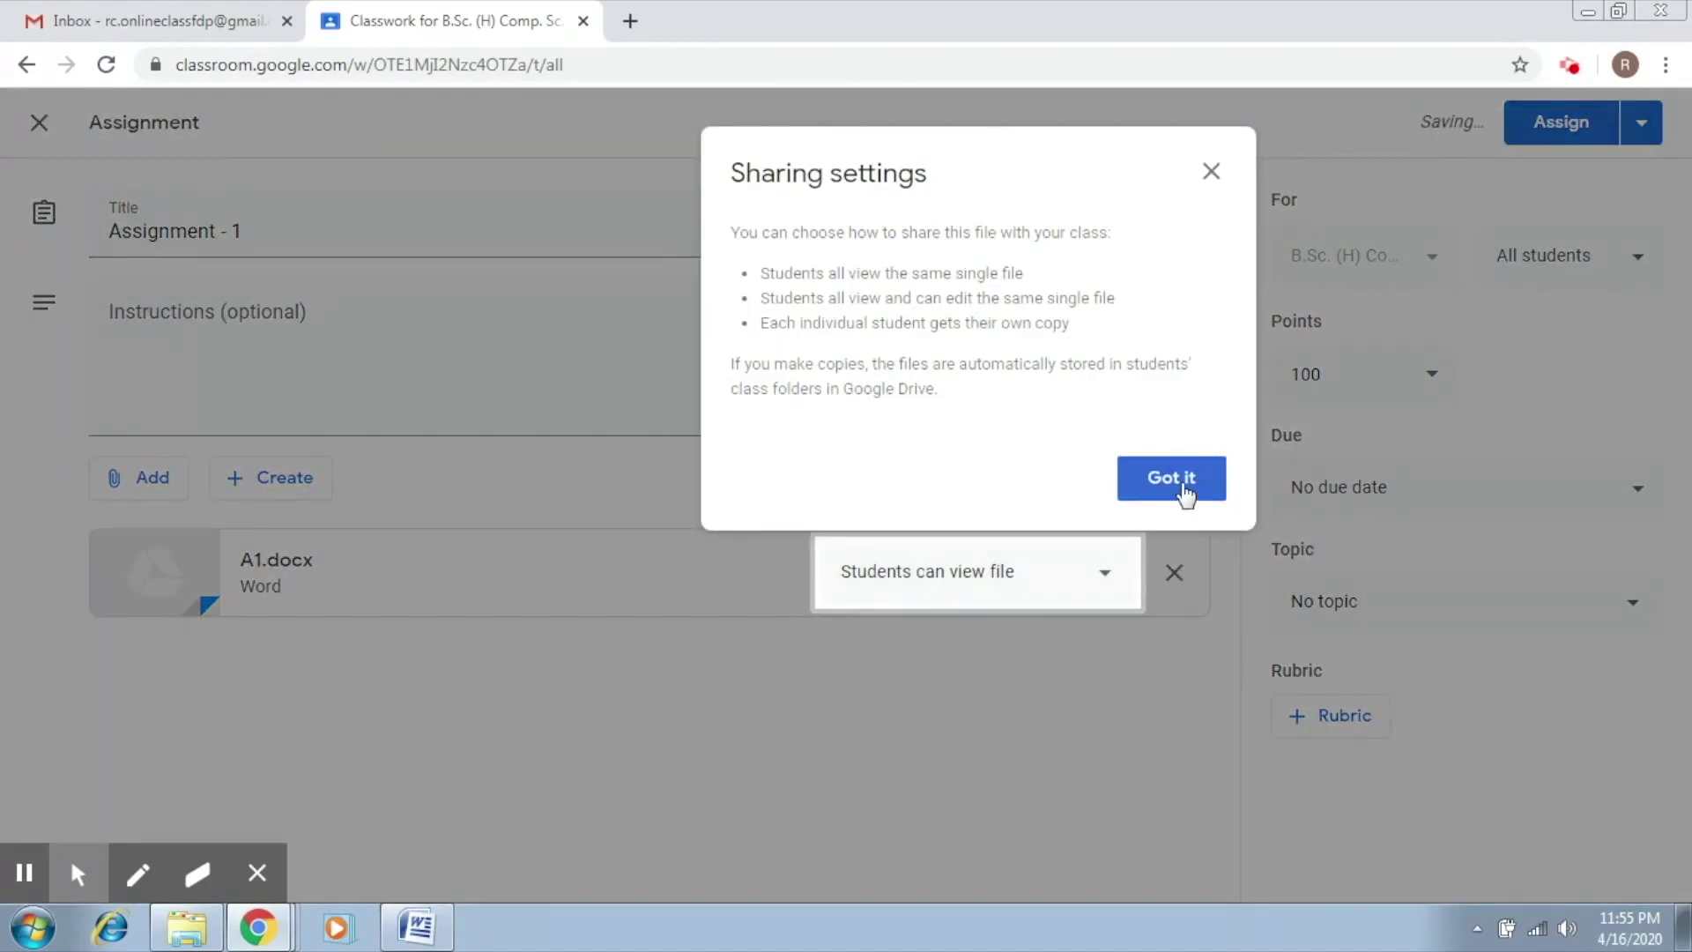
left_click(1171, 478)
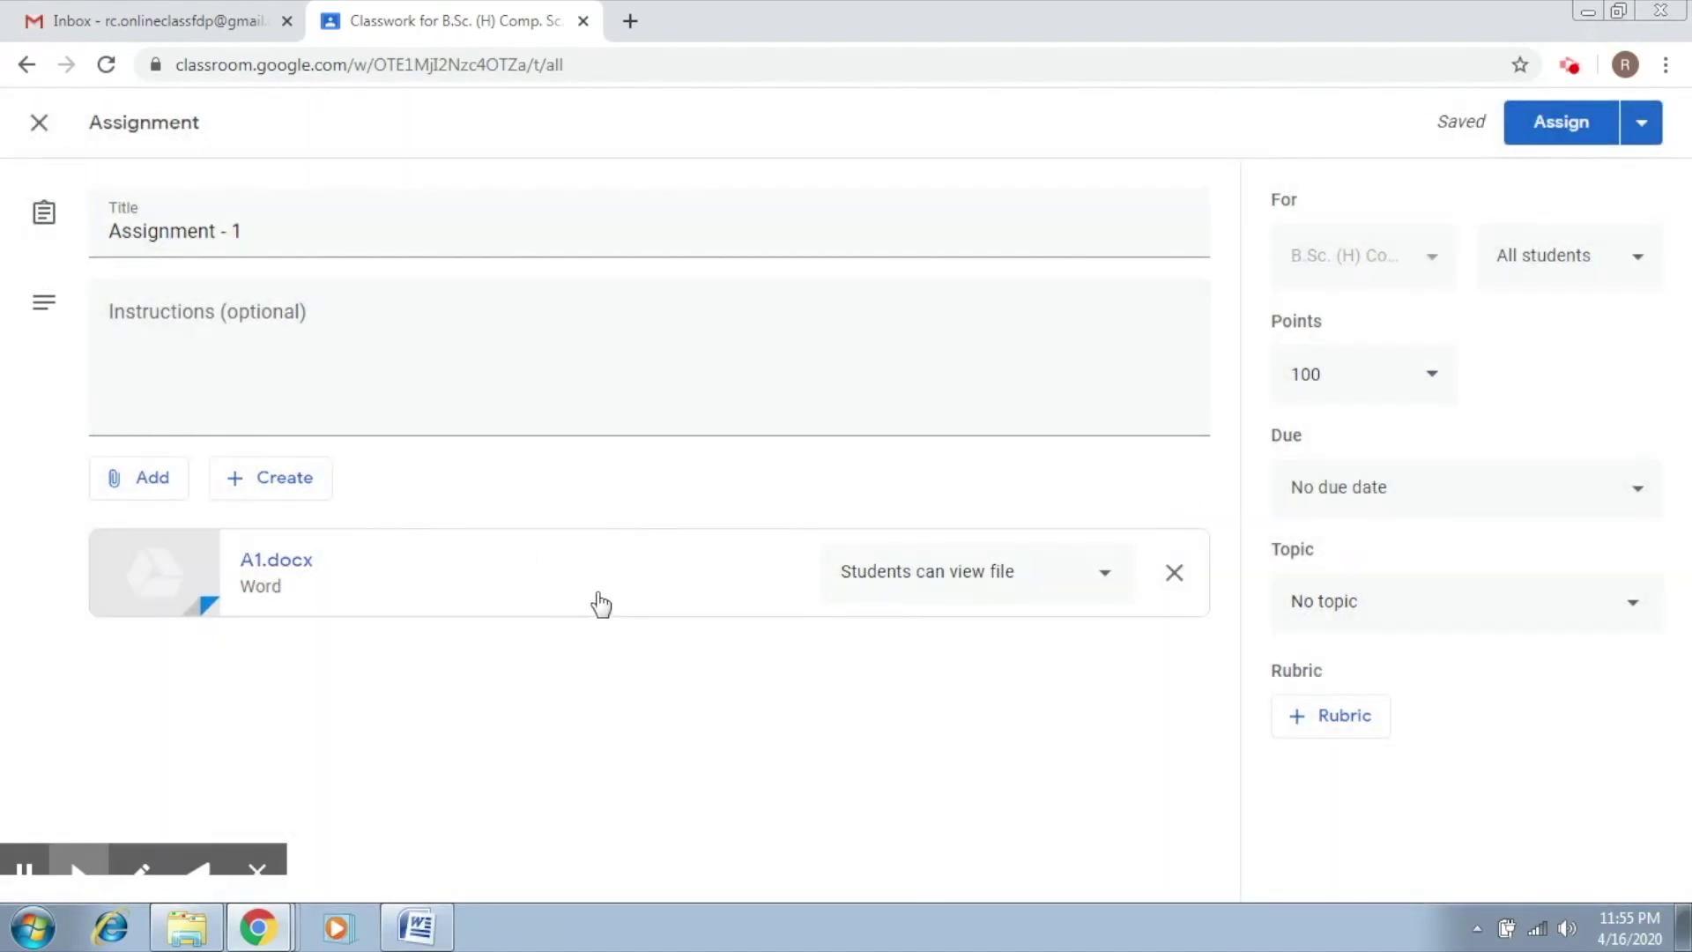
left_click(1108, 574)
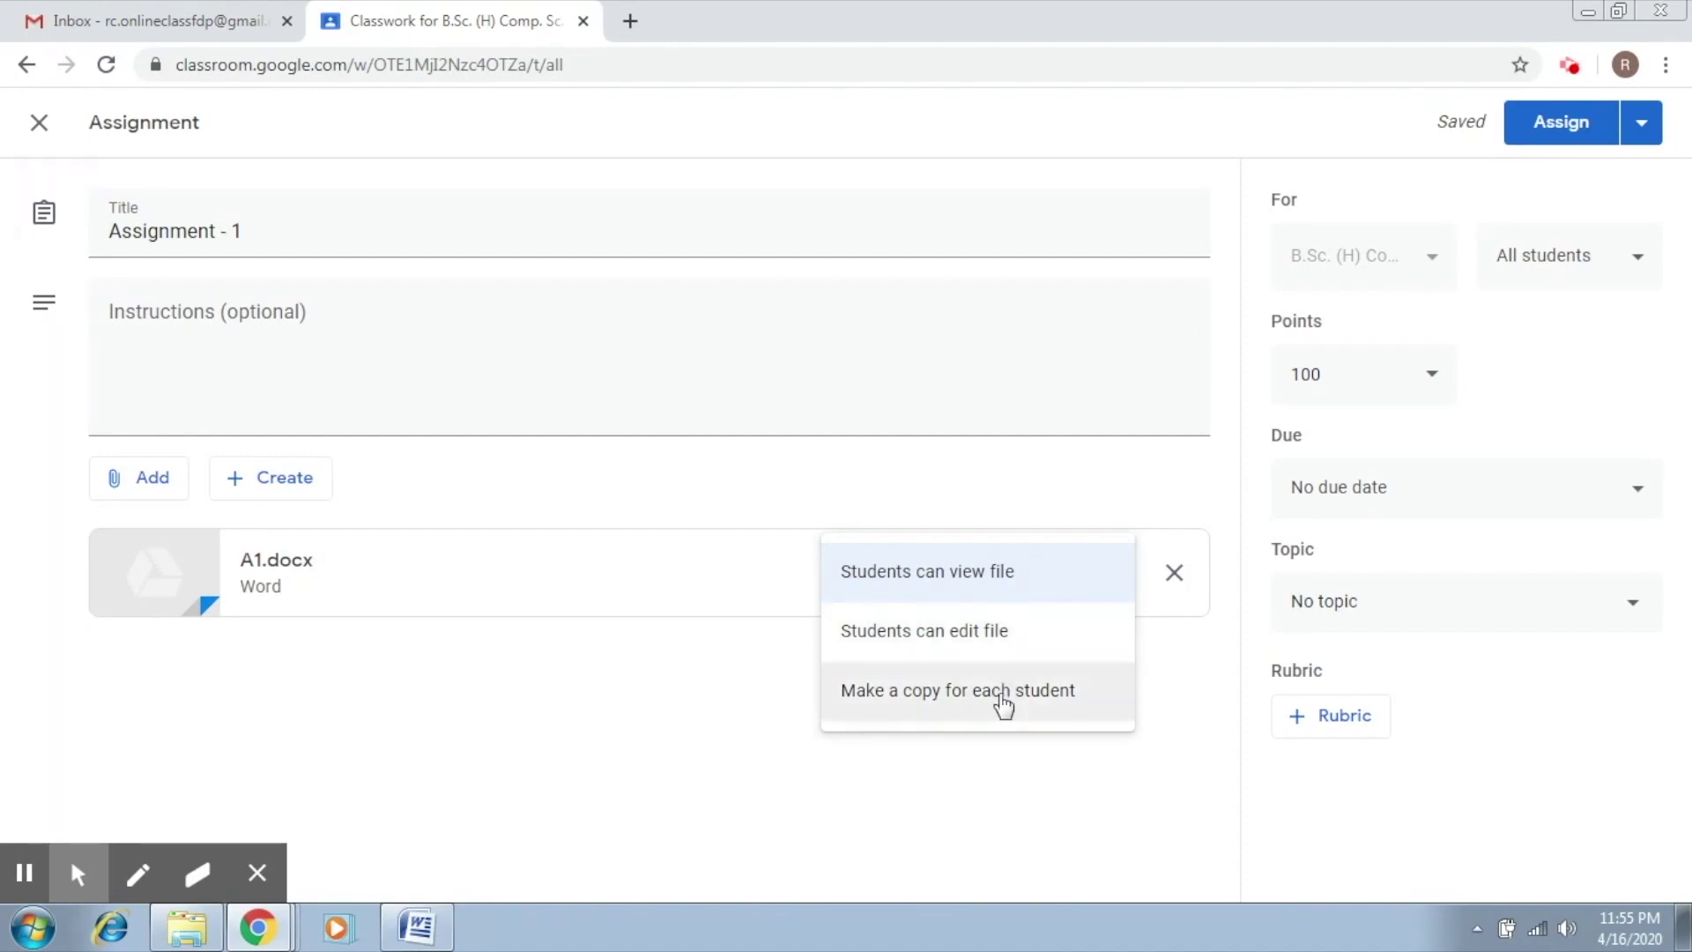
left_click(998, 576)
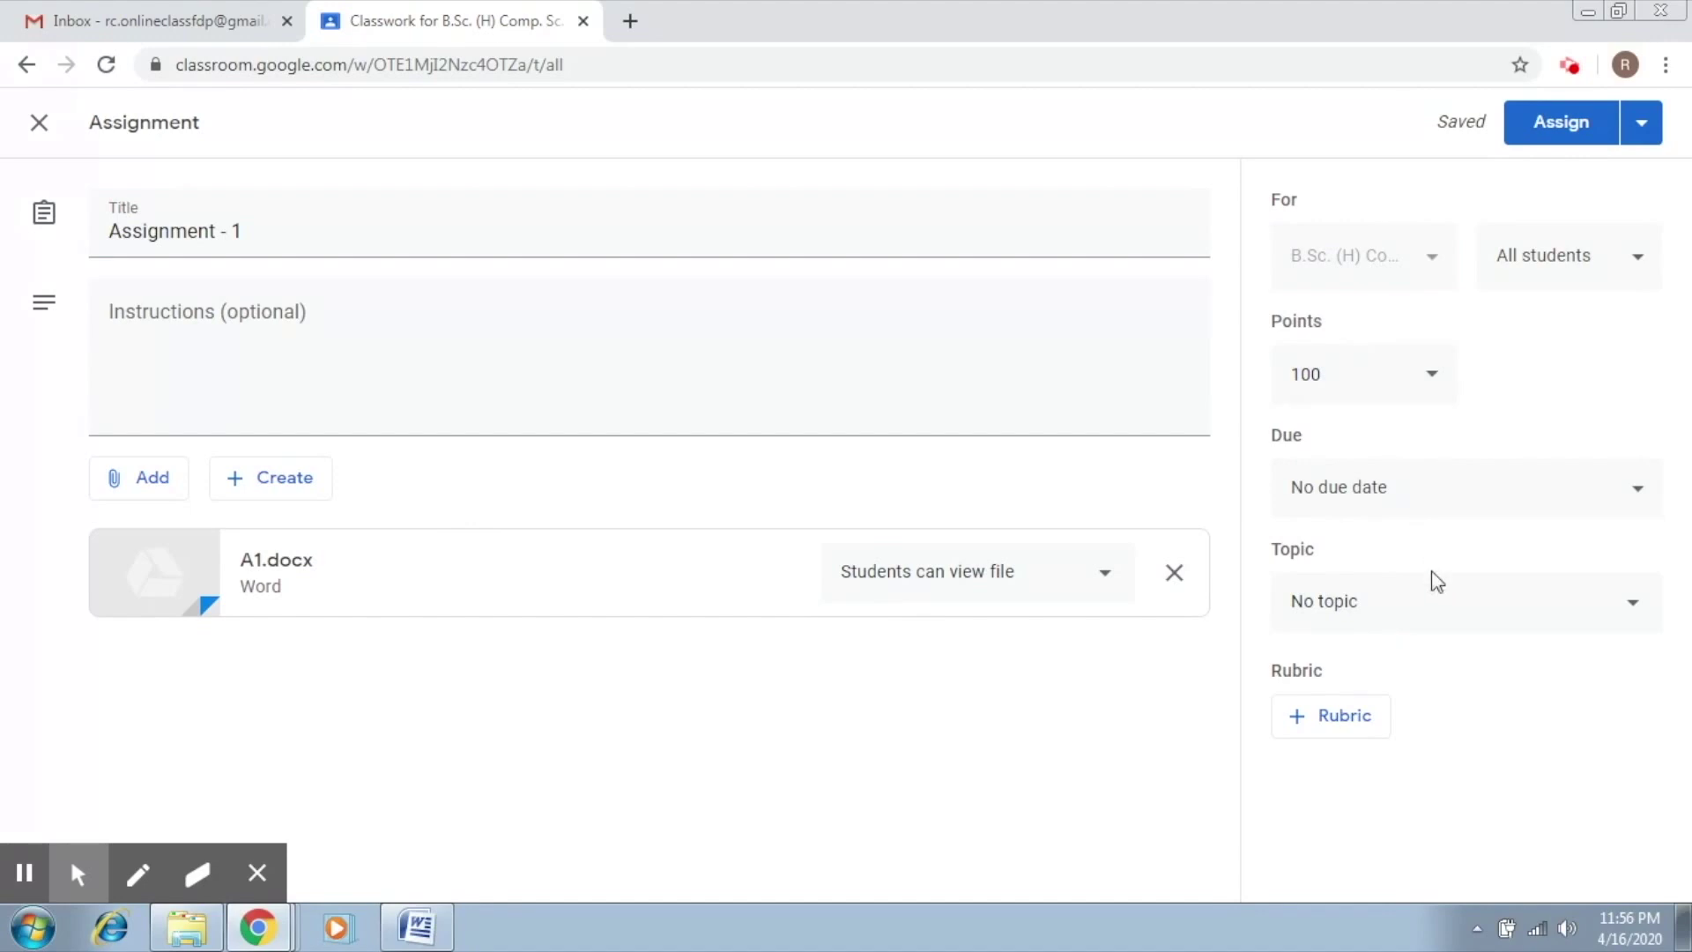
Step: Confirm the student recipients and change the points from 100 to 10
left_click(1639, 274)
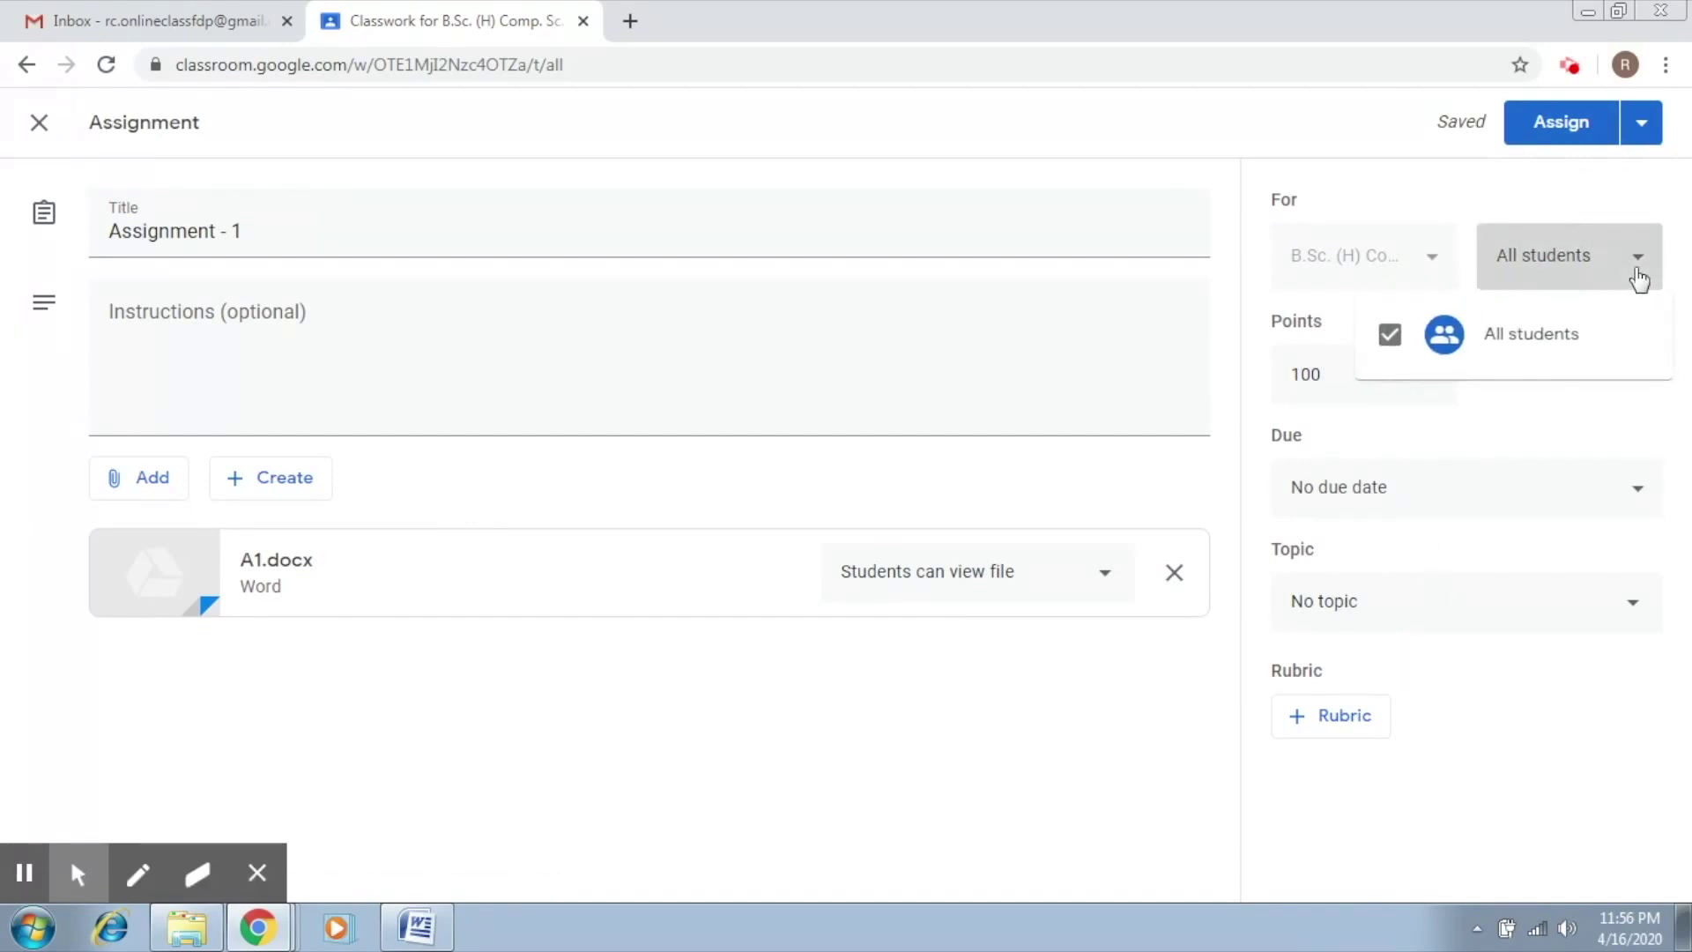
left_click(1532, 192)
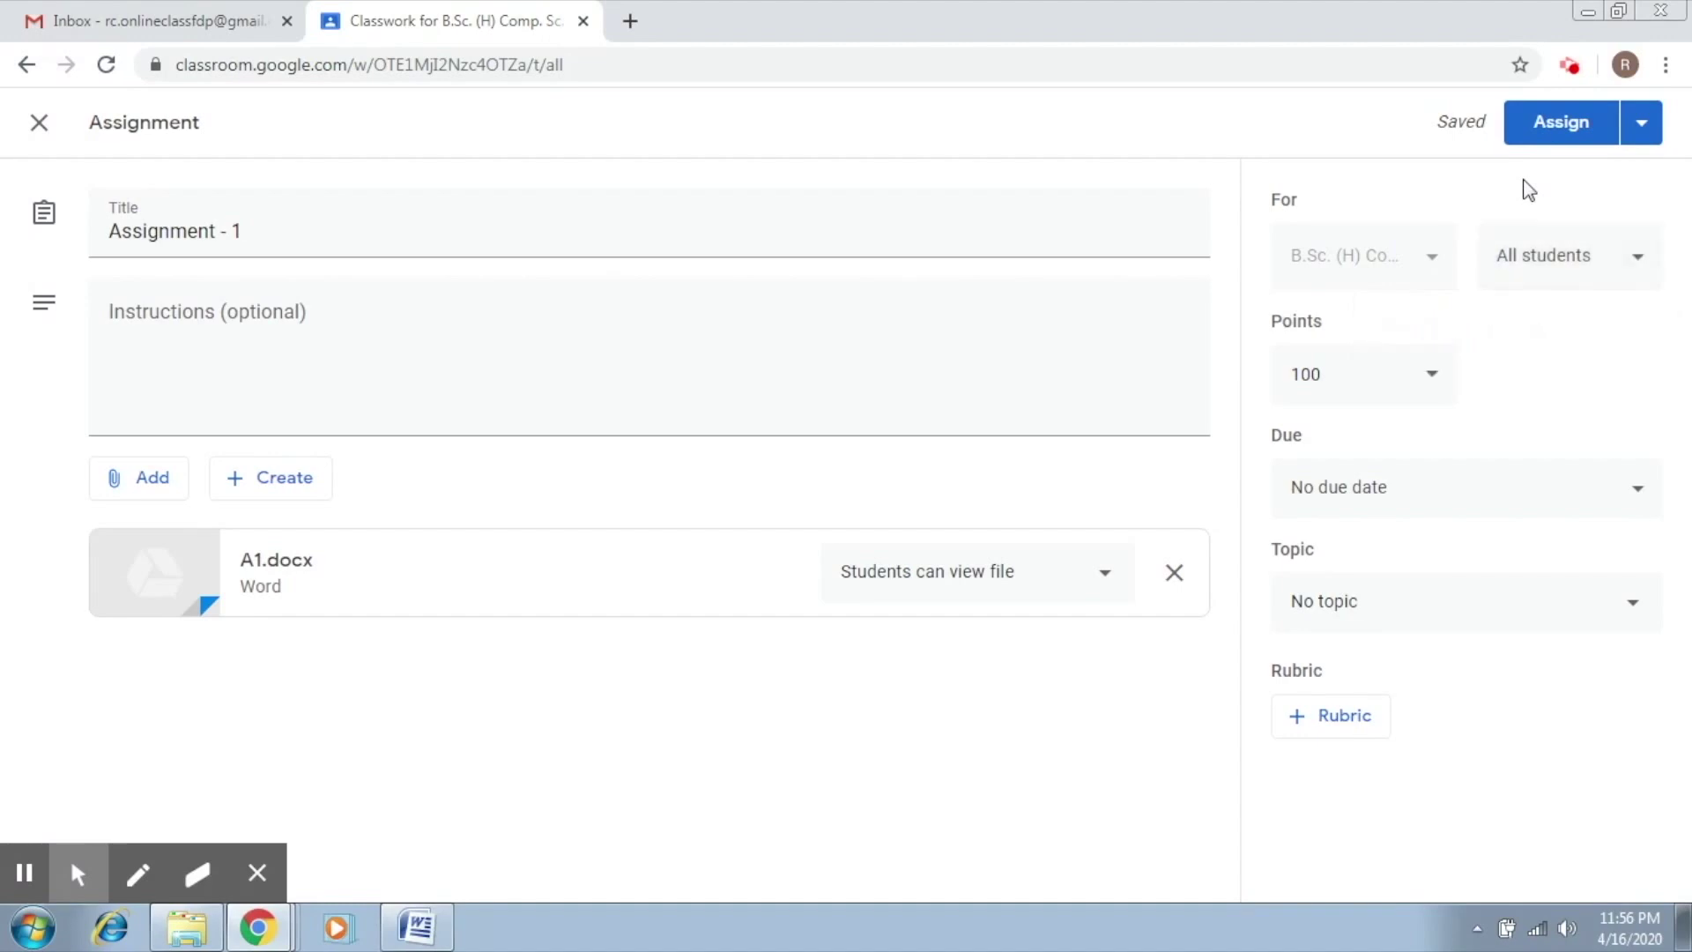
left_click(1337, 378)
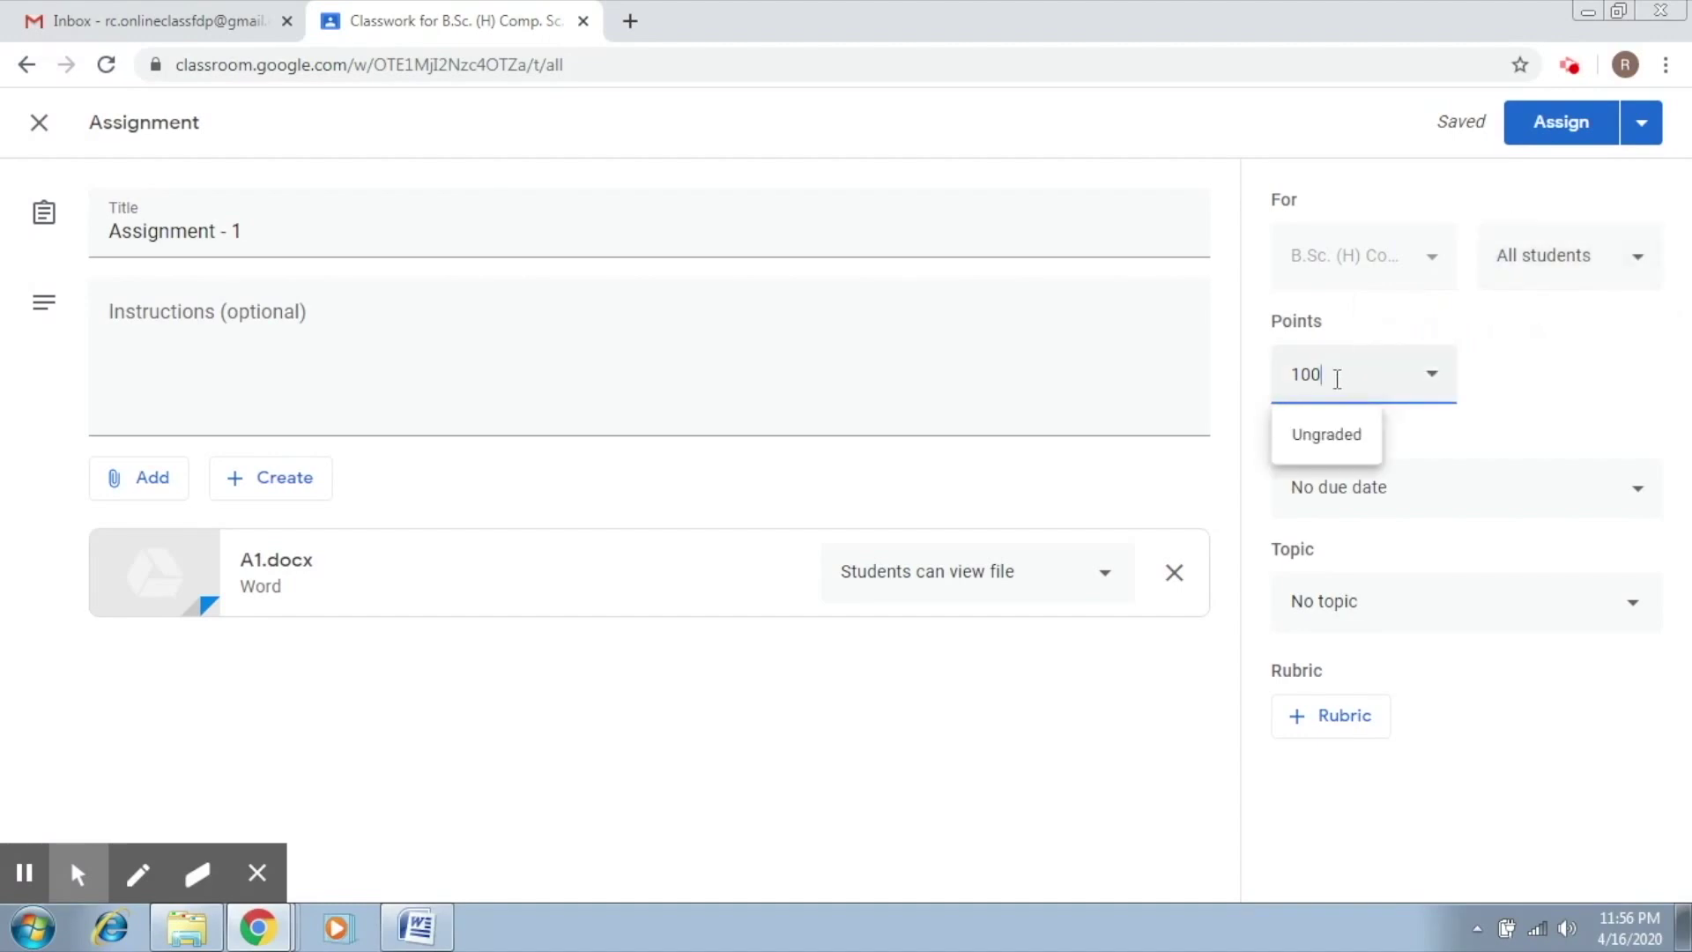
key("BackSpace")
left_click(1610, 387)
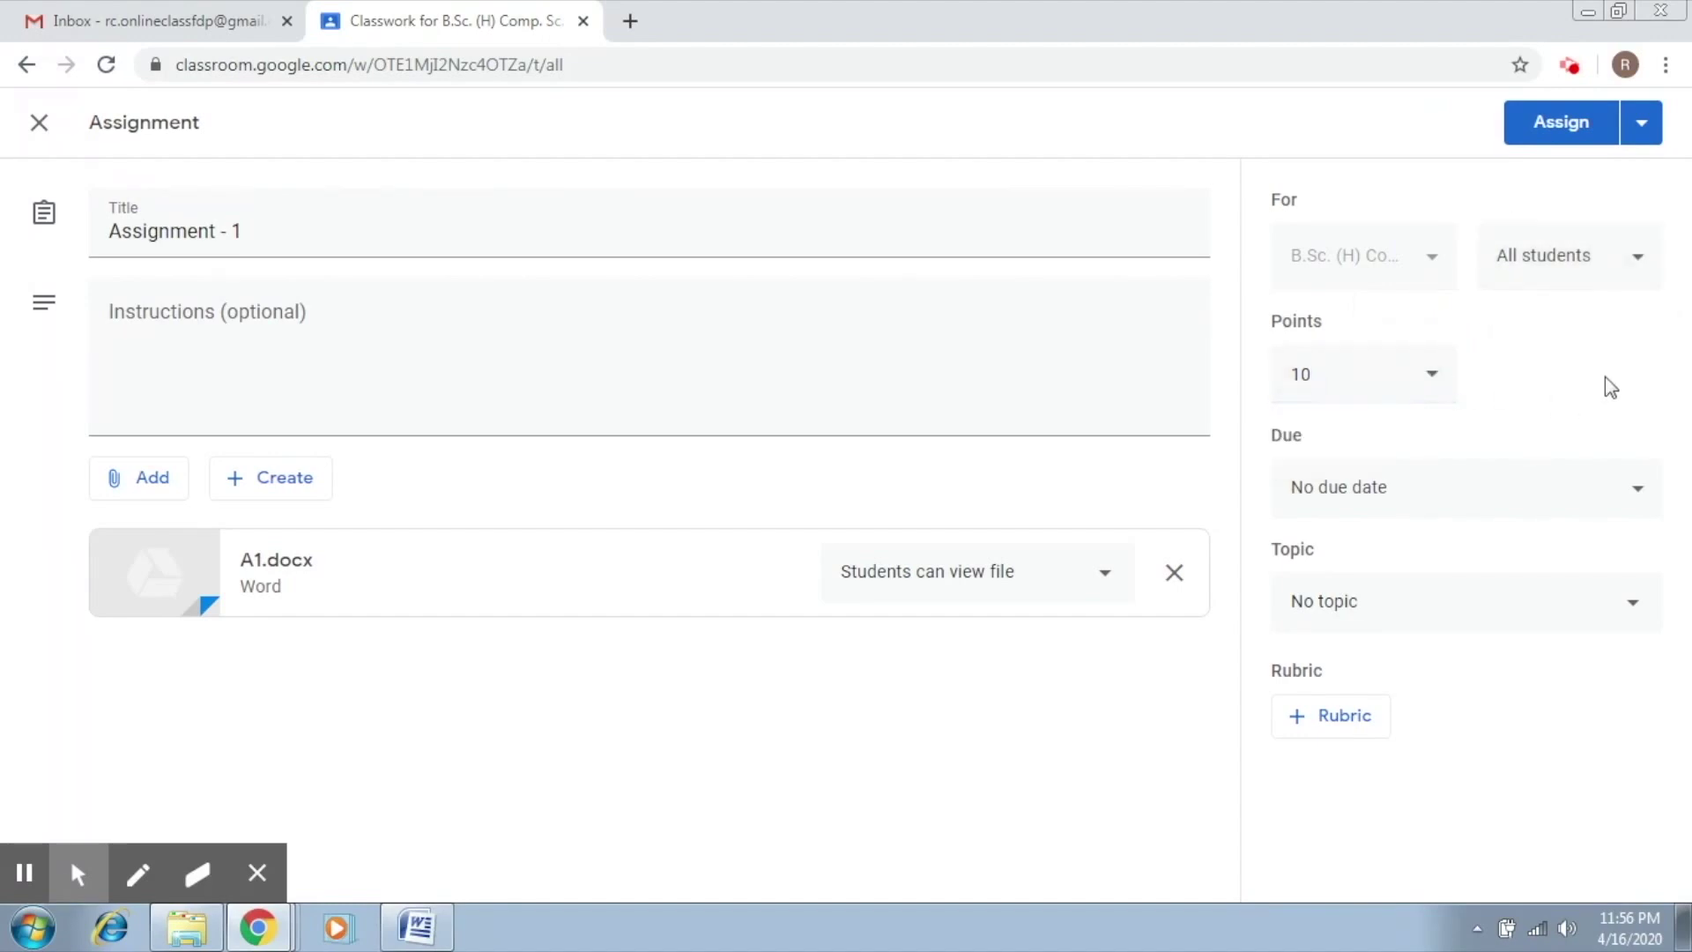
Step: Set the due date to Wed, Apr 22, 11:59 PM and the topic to Introduction
left_click(1641, 498)
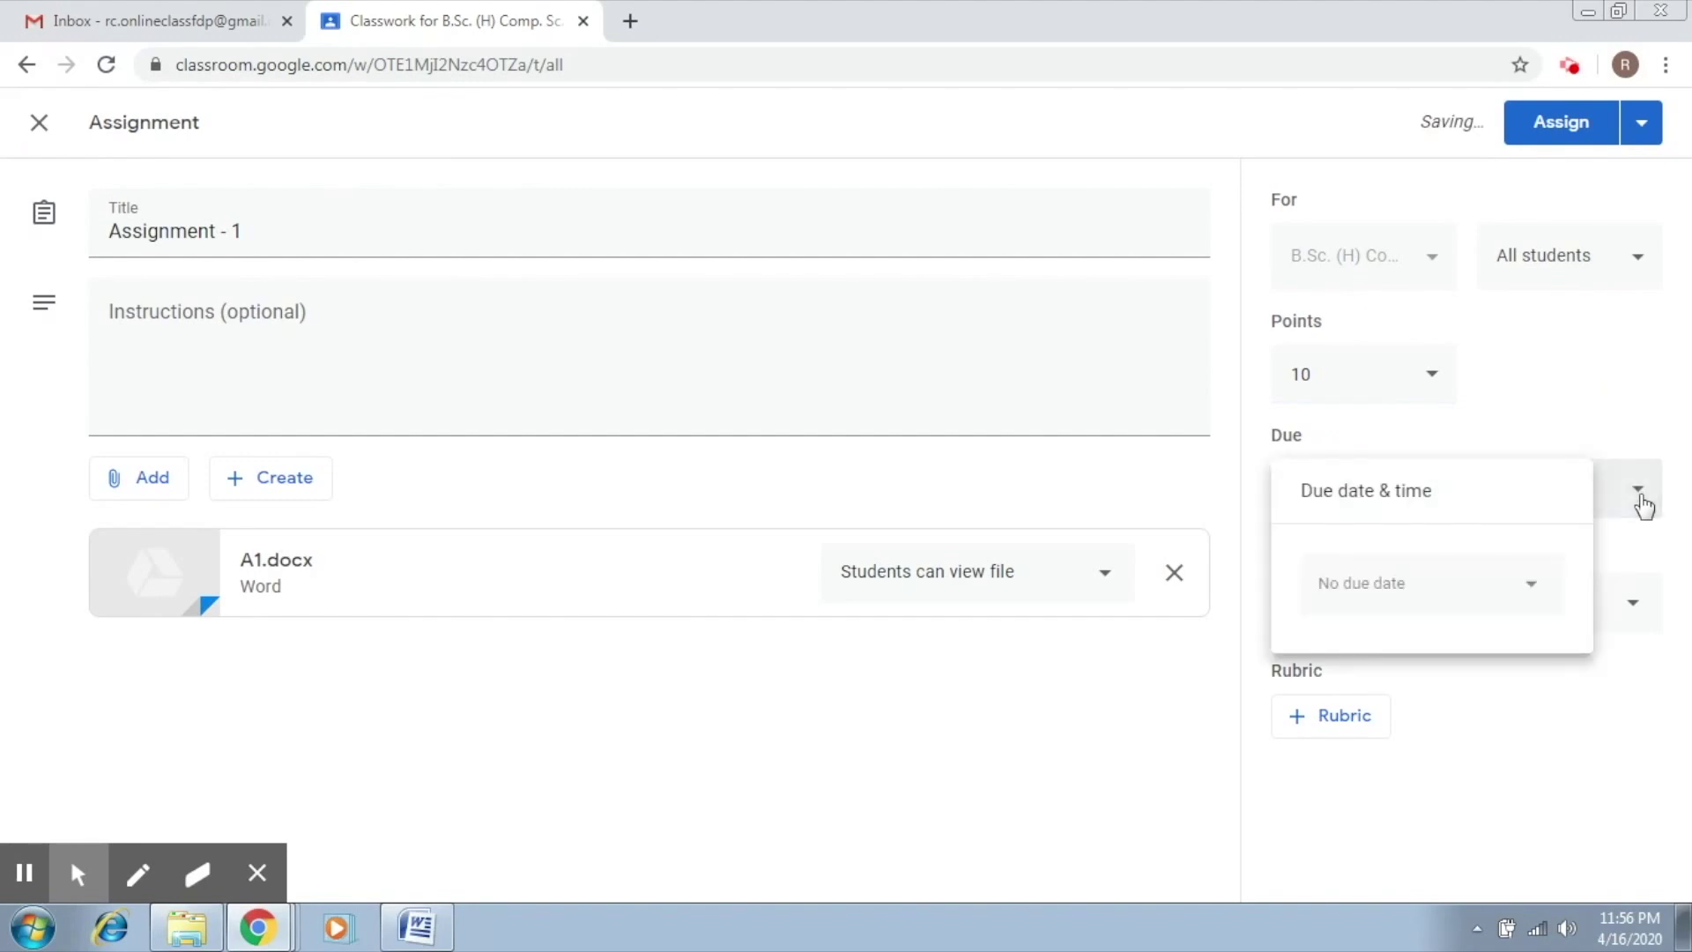
left_click(1530, 583)
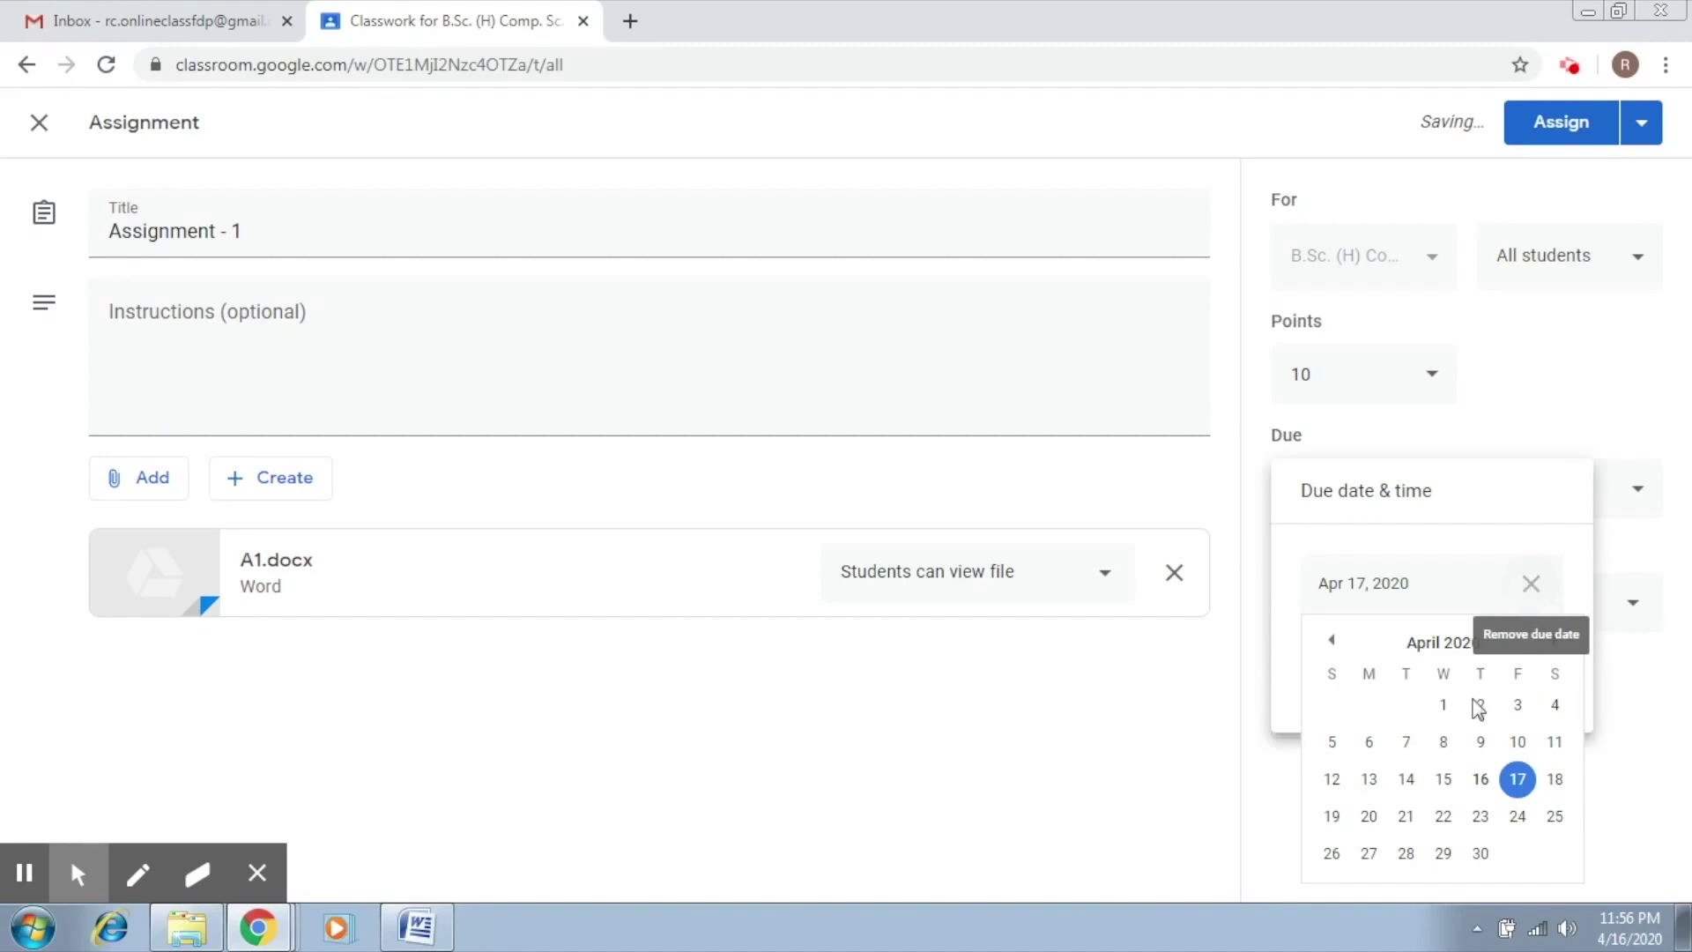
left_click(1443, 815)
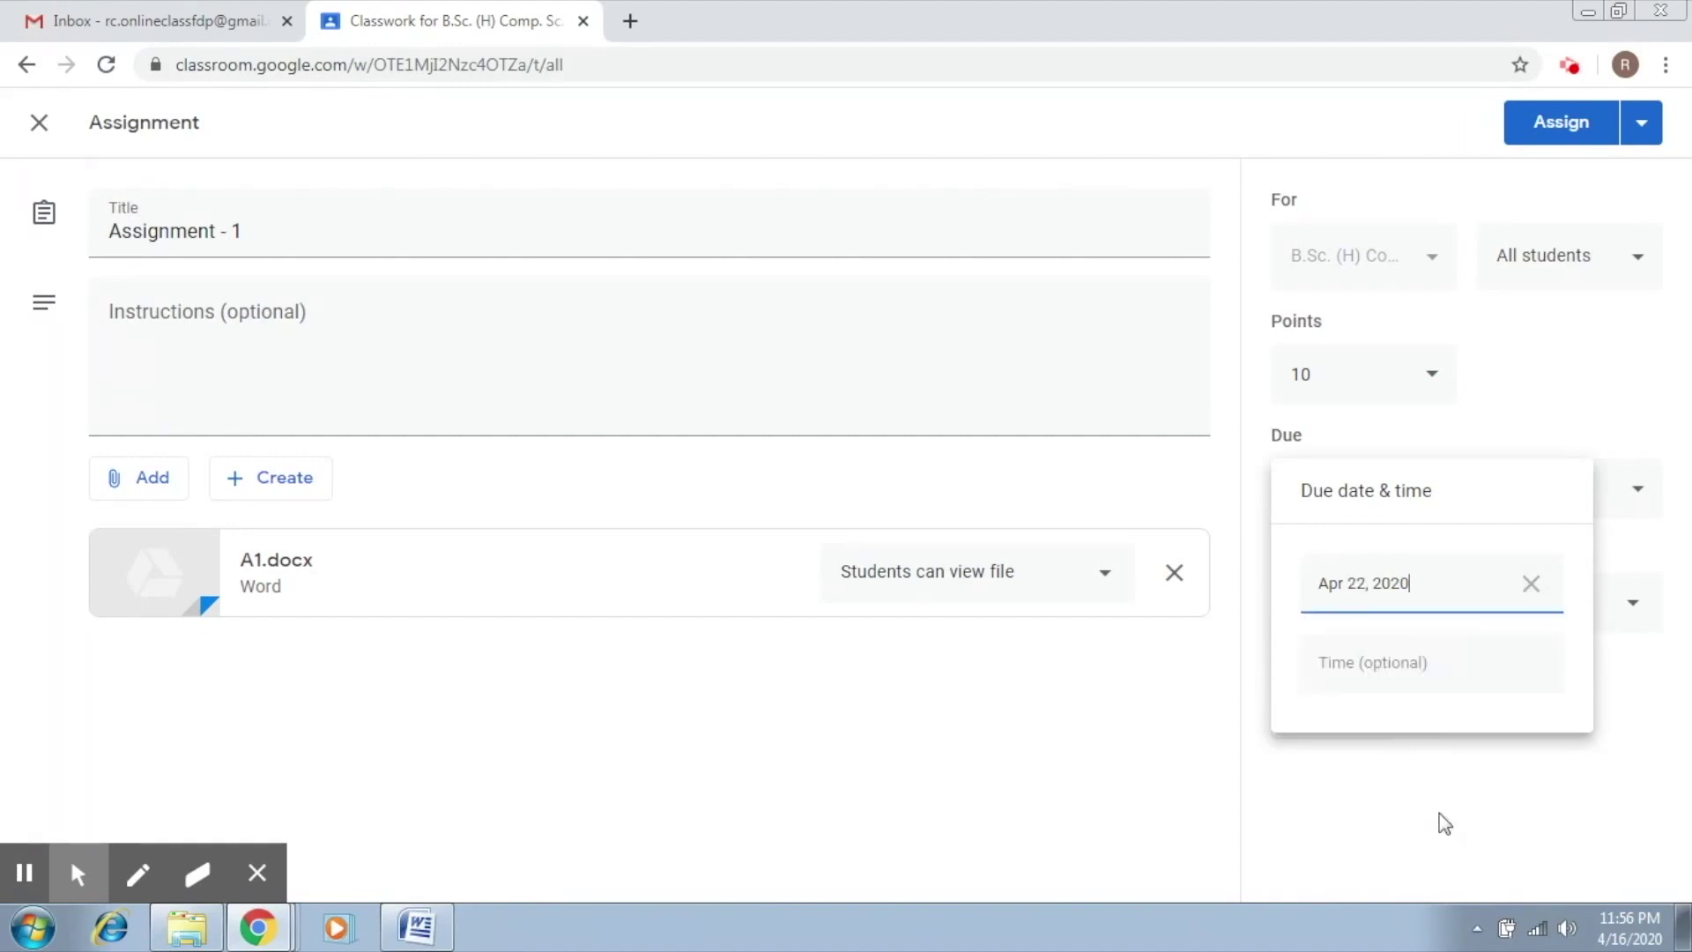
left_click(1400, 661)
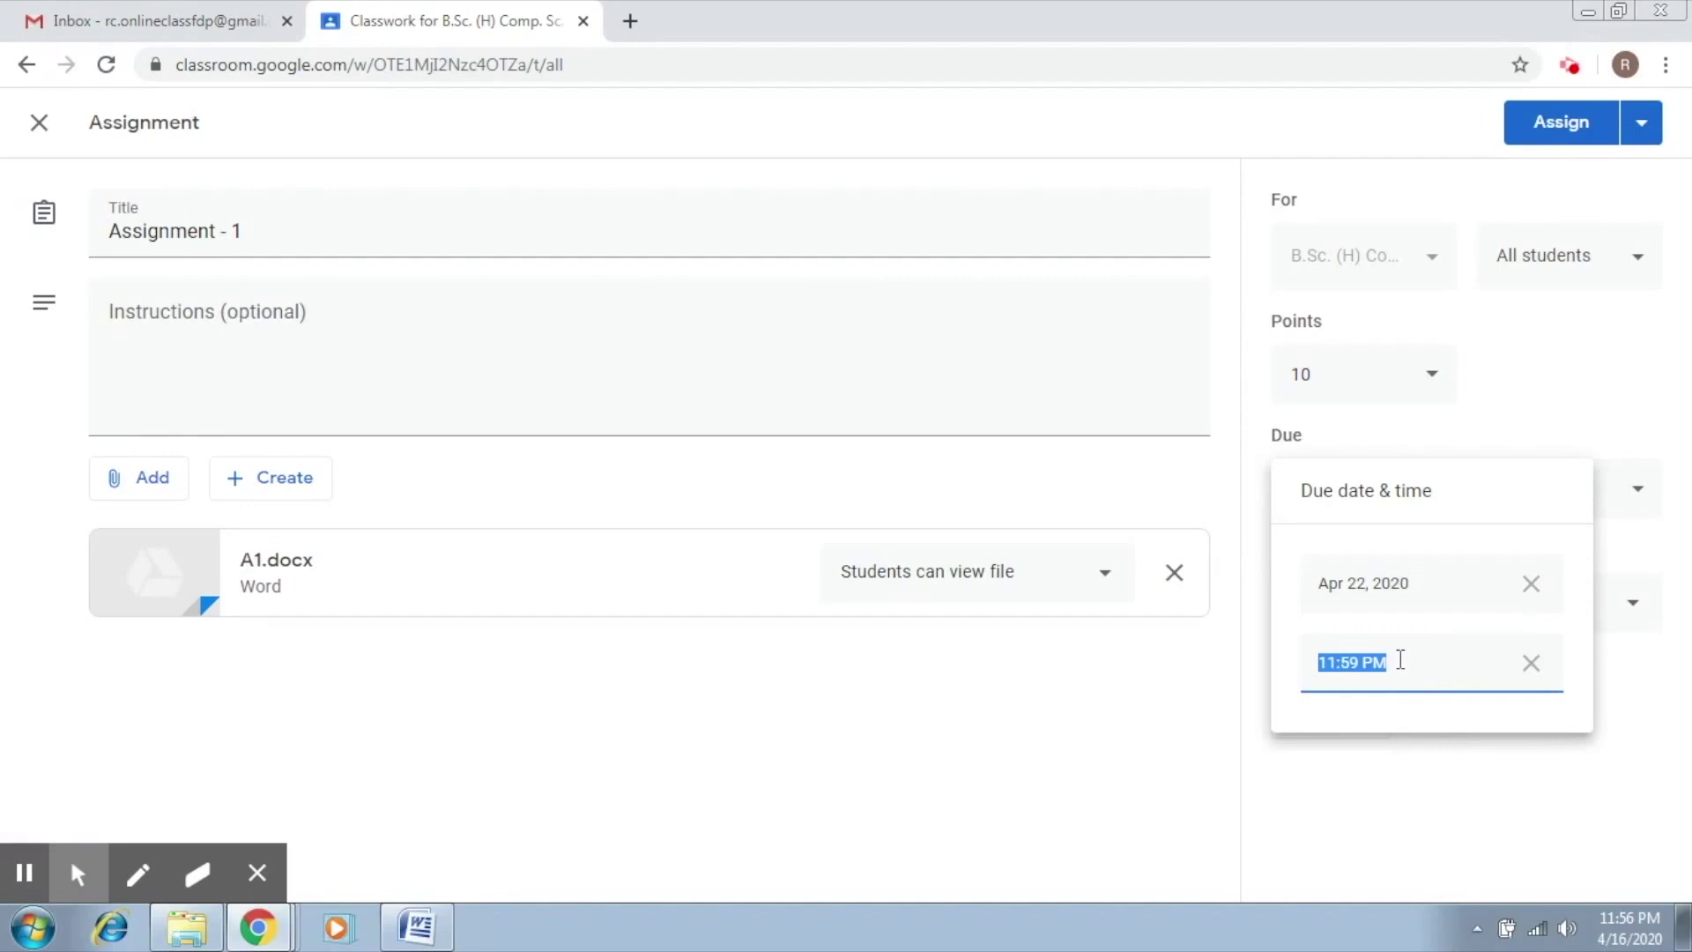
left_click(1461, 767)
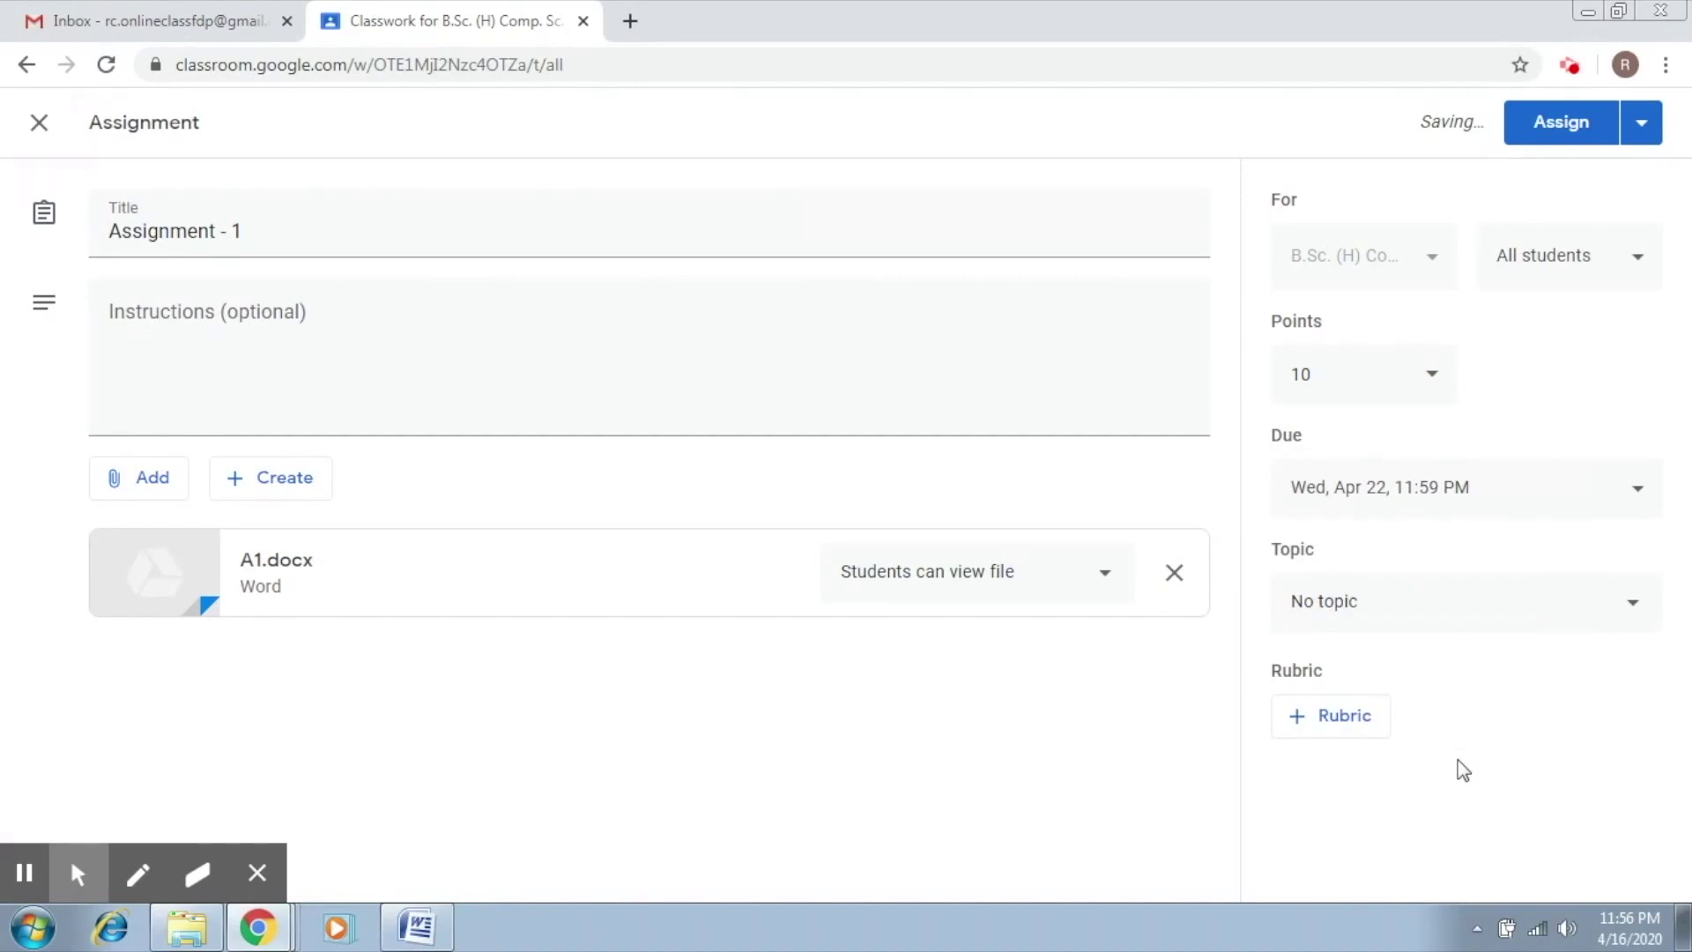
left_click(1634, 605)
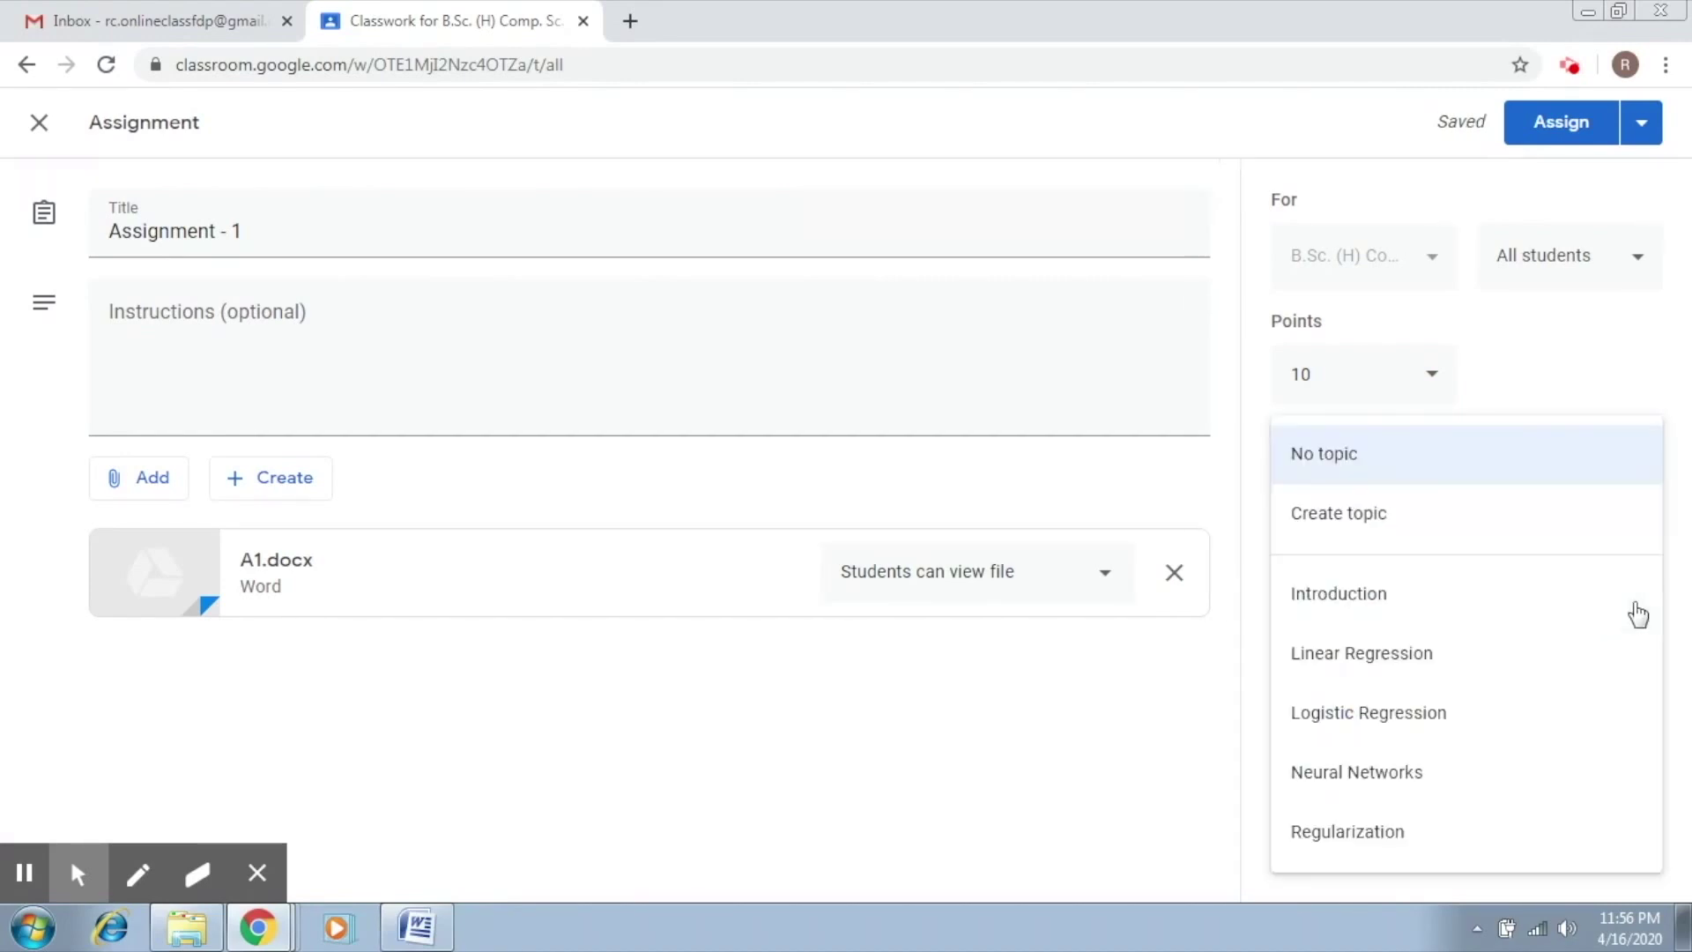
left_click(1434, 599)
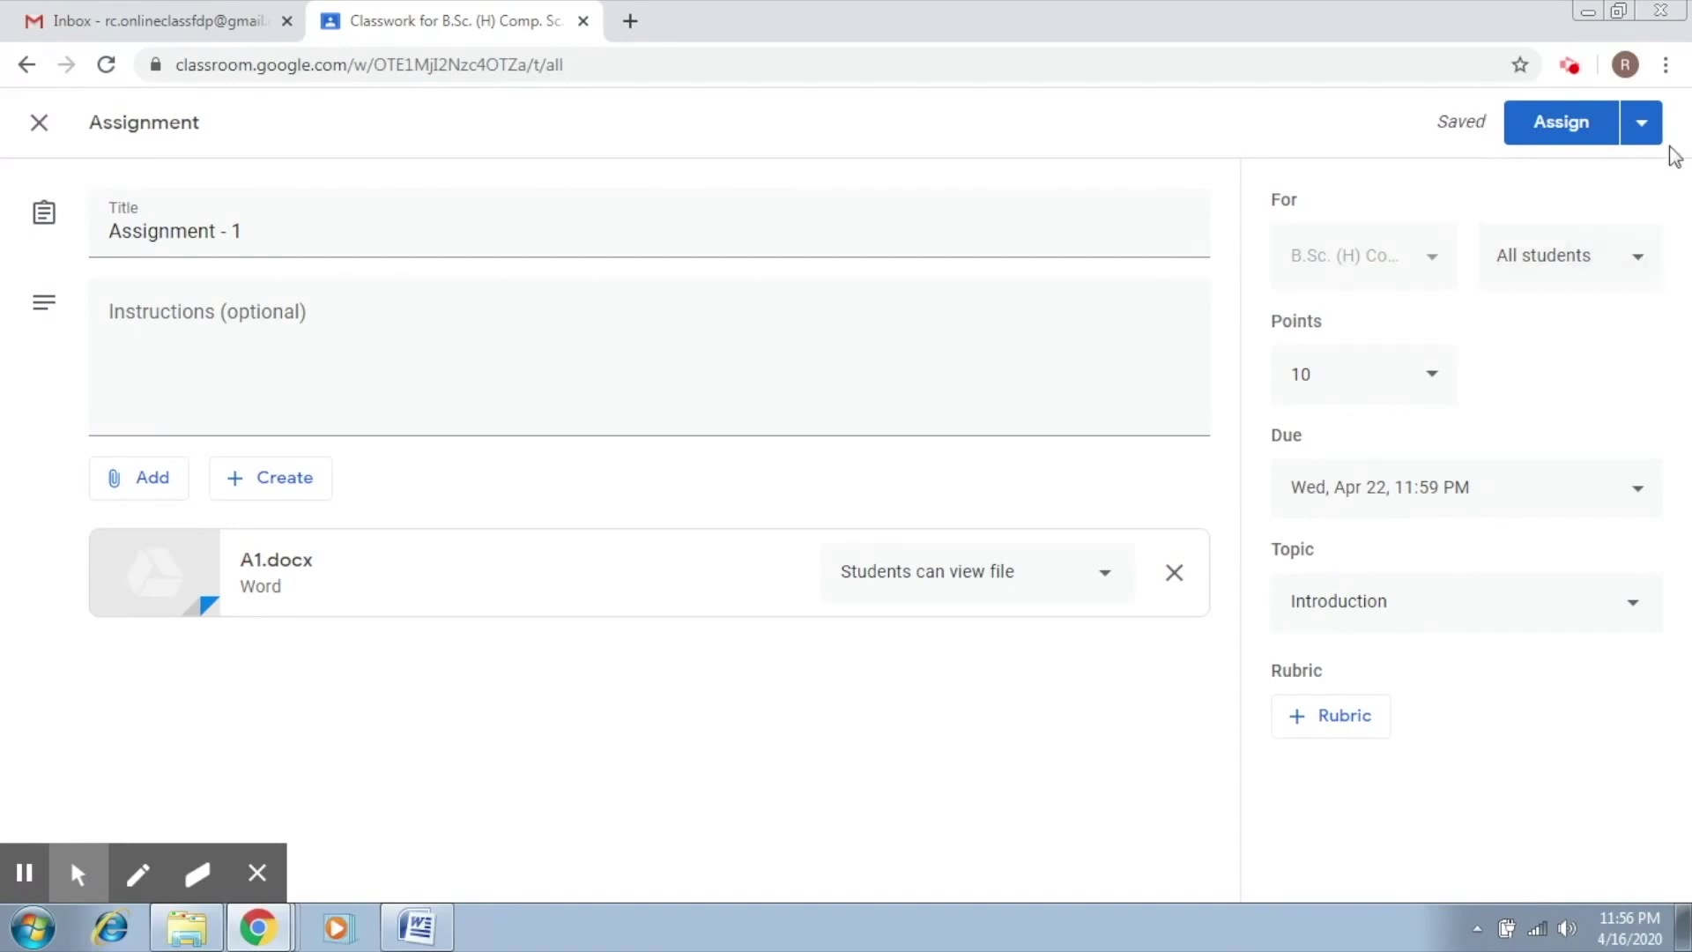
Step: Assign 'Assignment - 1' and find it in the class Stream, due Wednesday 11:59 PM
left_click(1562, 122)
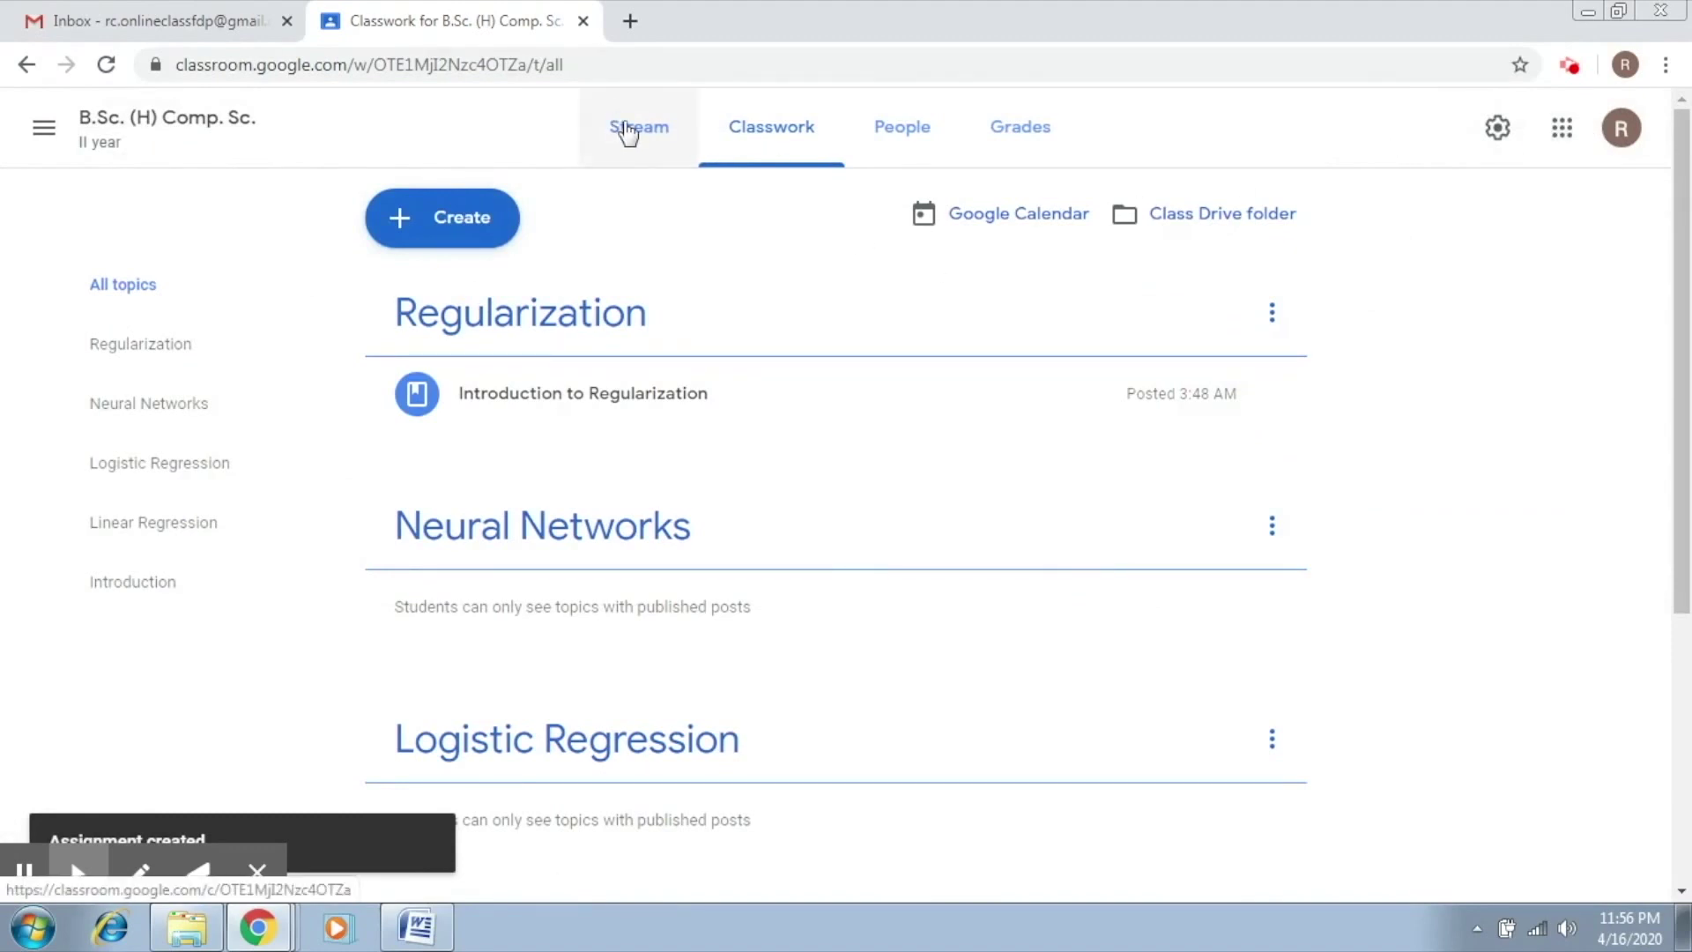
left_click(628, 131)
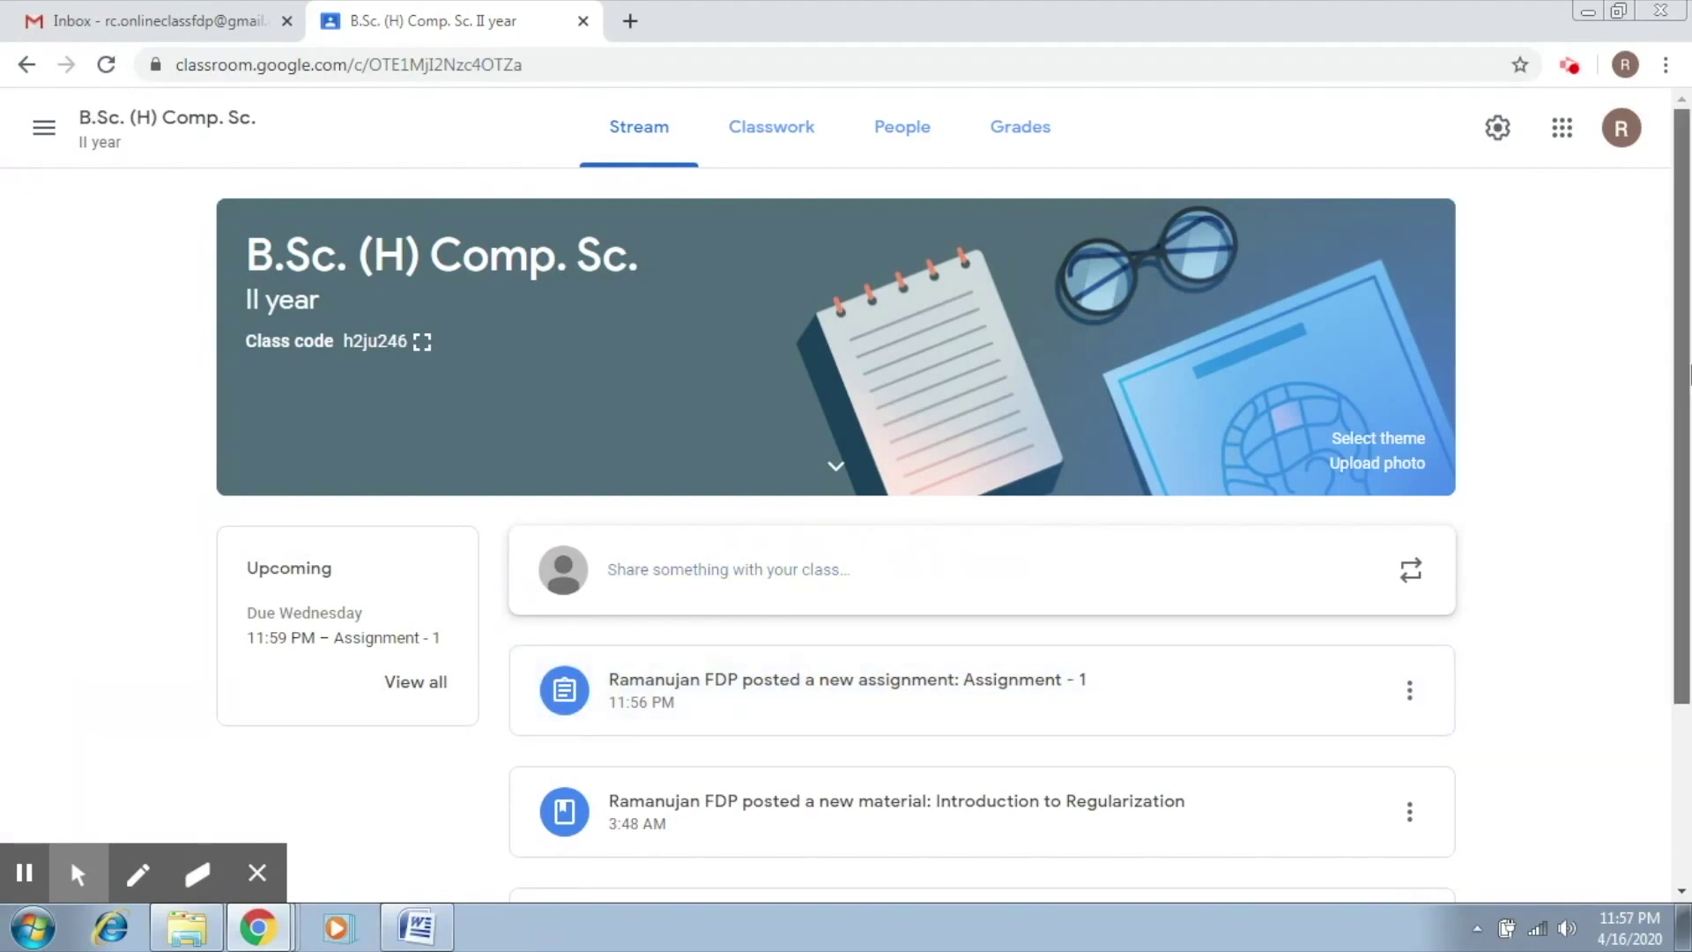
left_click_drag(1685, 378, 1685, 549)
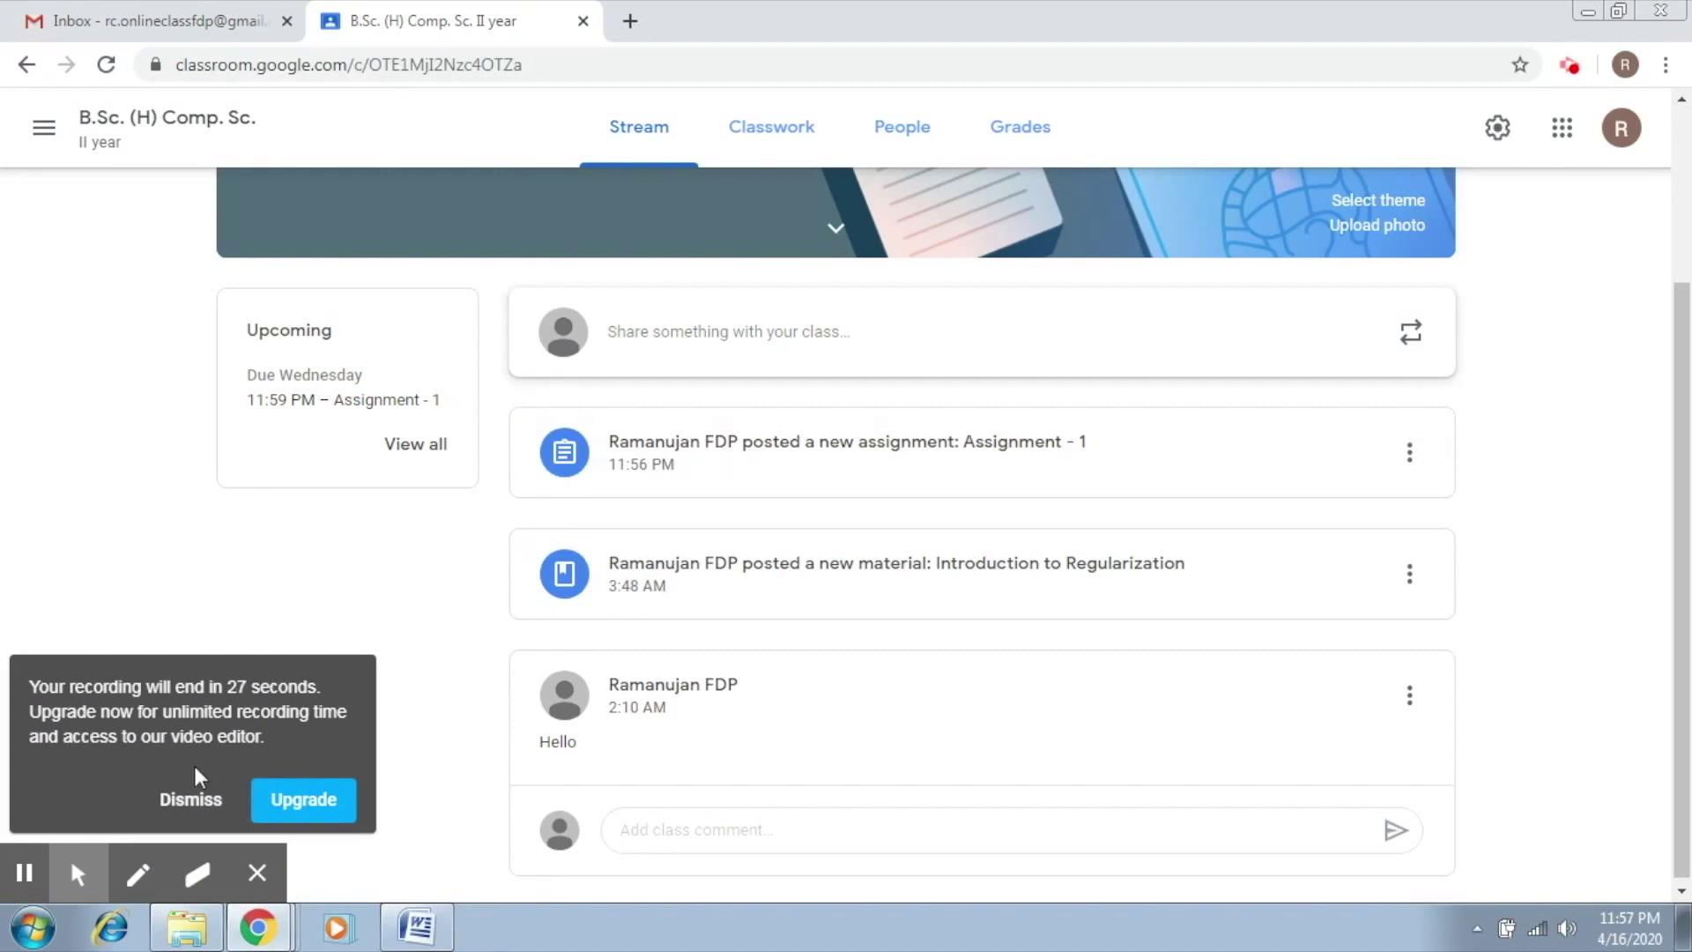
left_click(191, 798)
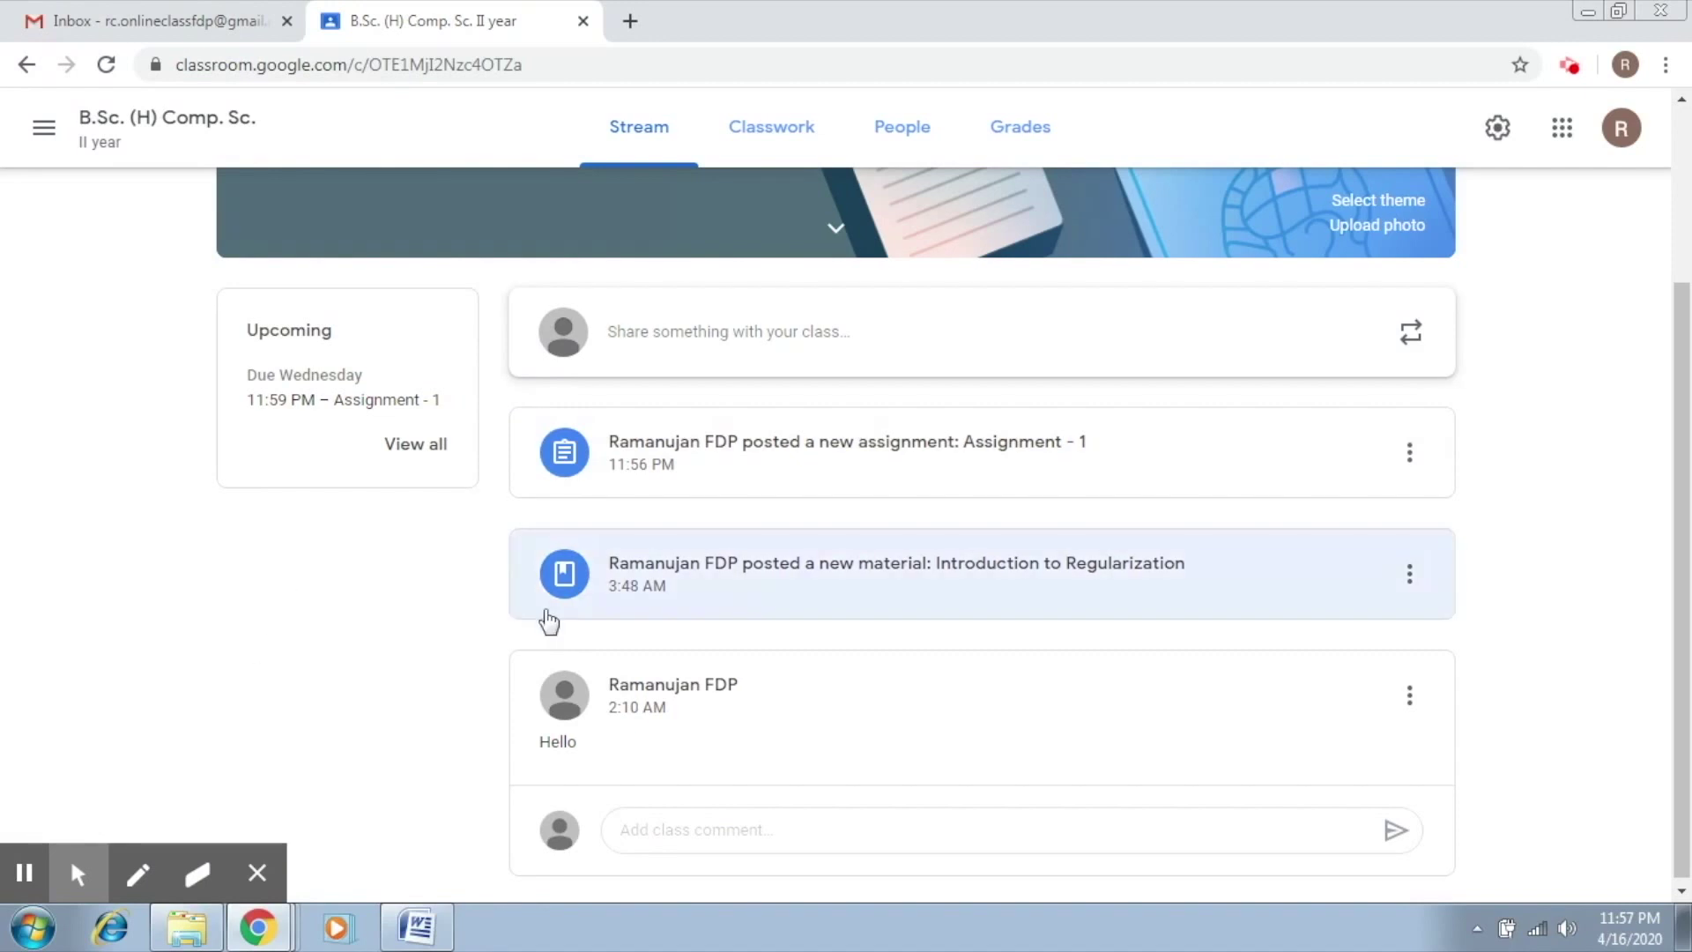